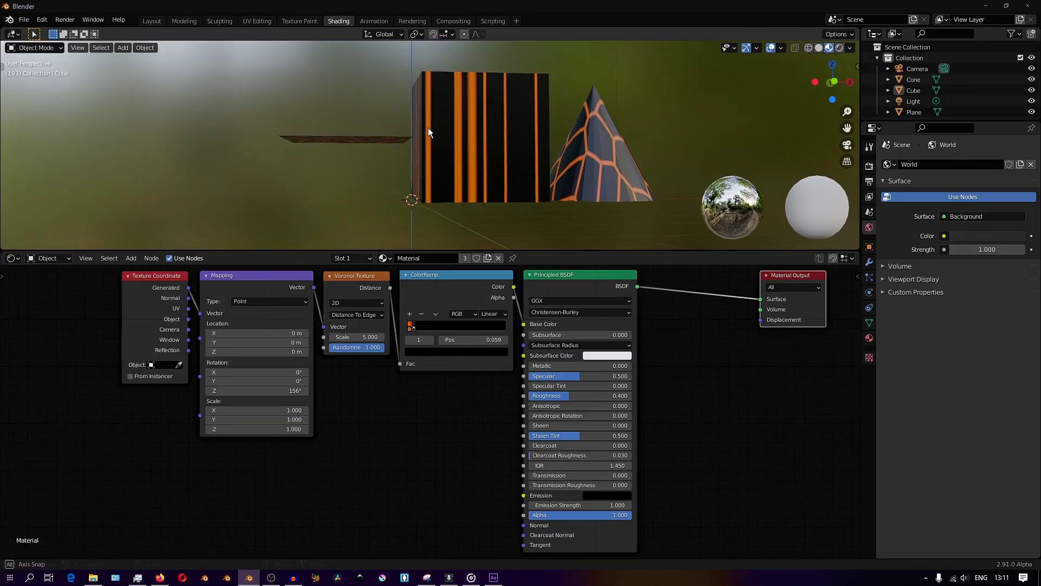
- Shift the Mapping location to X 1.58 m and Y 1.59 m, and switch the Voronoi Texture to 3D
middle_click_drag(430, 374, 444, 401)
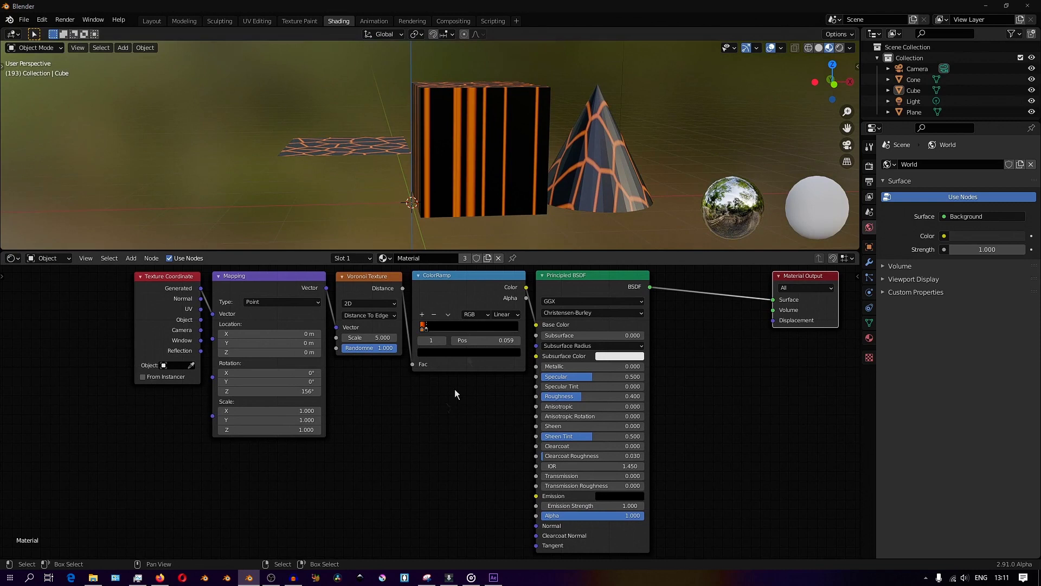
middle_click_drag(555, 109, 527, 191)
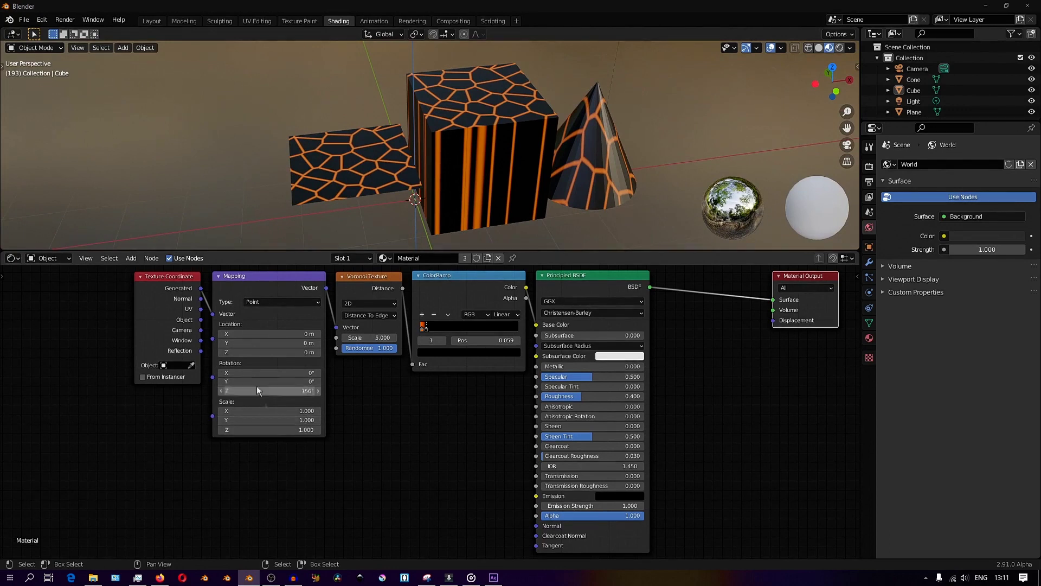
left_click_drag(257, 335, 344, 342)
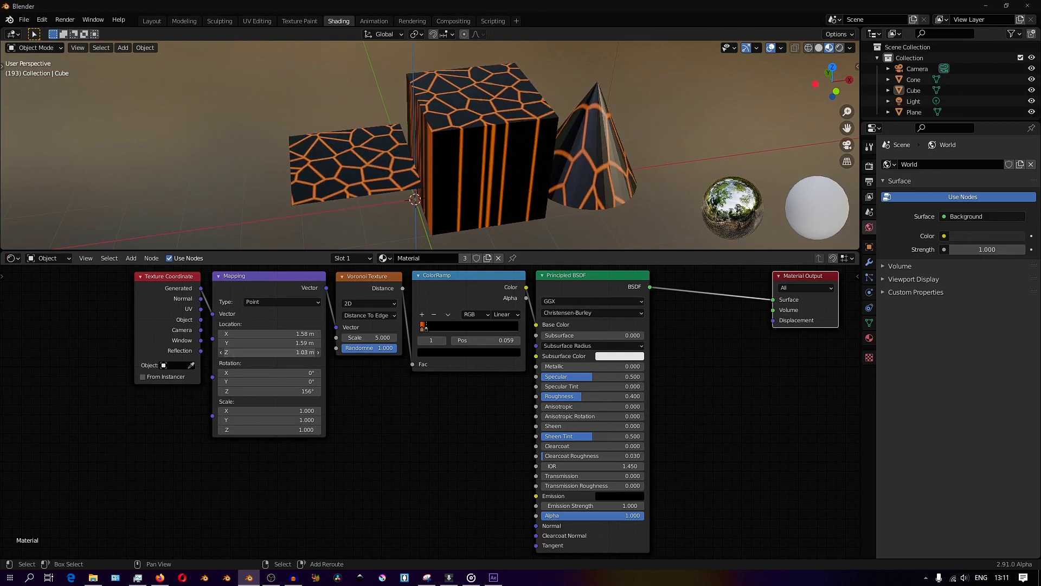
left_click(358, 303)
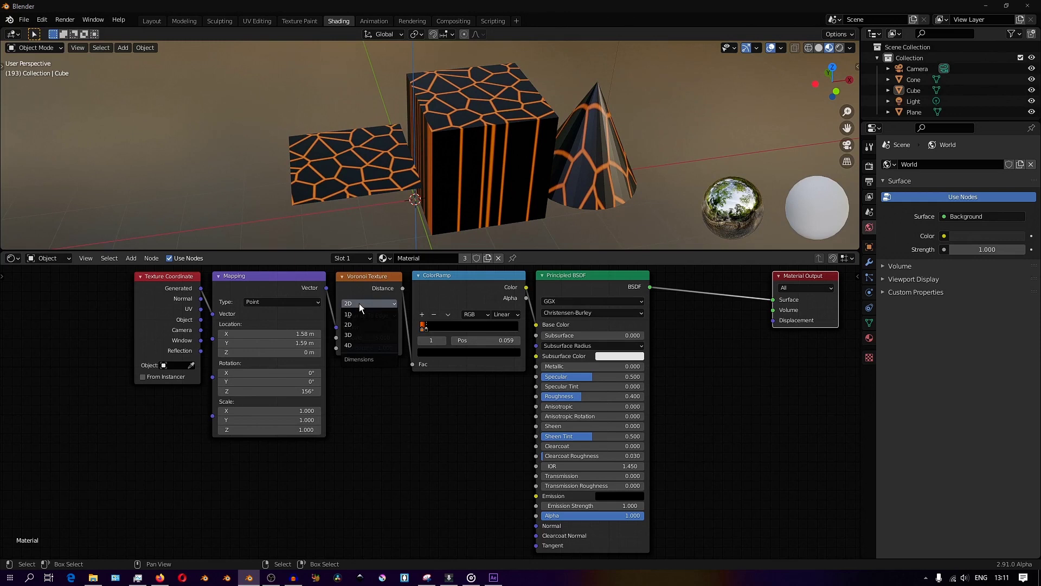
left_click(360, 335)
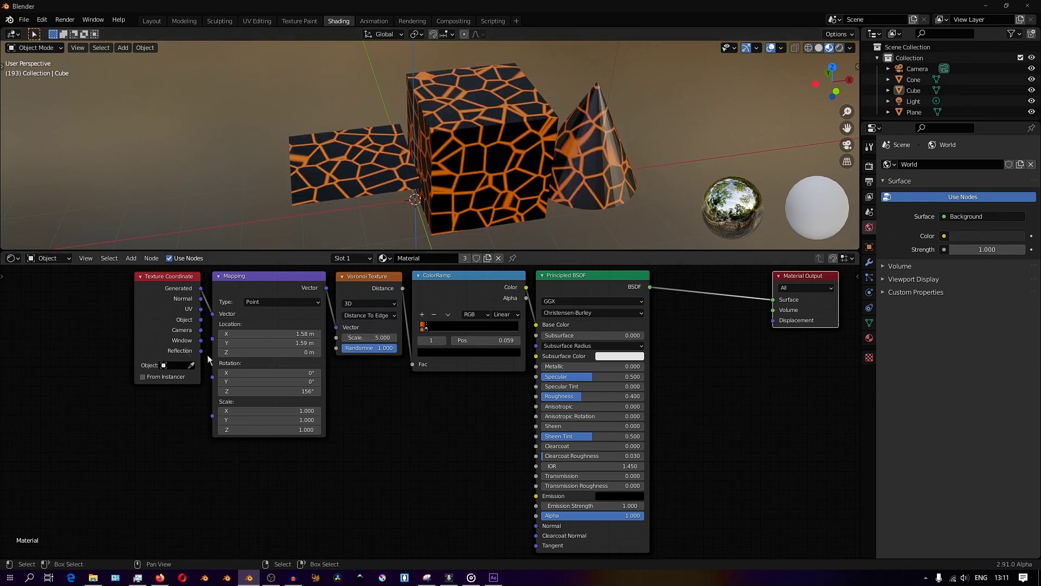
- Shift the Mapping location to X 6.28 m, Y 3.79 m and Z 3.5 m, and switch the Voronoi Texture to 4D
left_click_drag(249, 336, 331, 336)
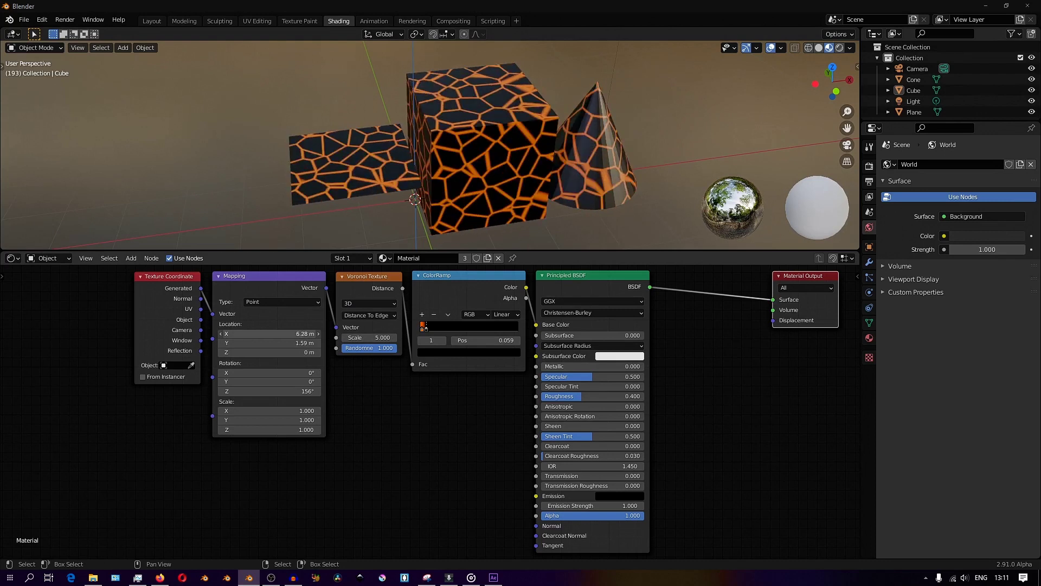
left_click_drag(249, 343, 285, 343)
left_click(357, 305)
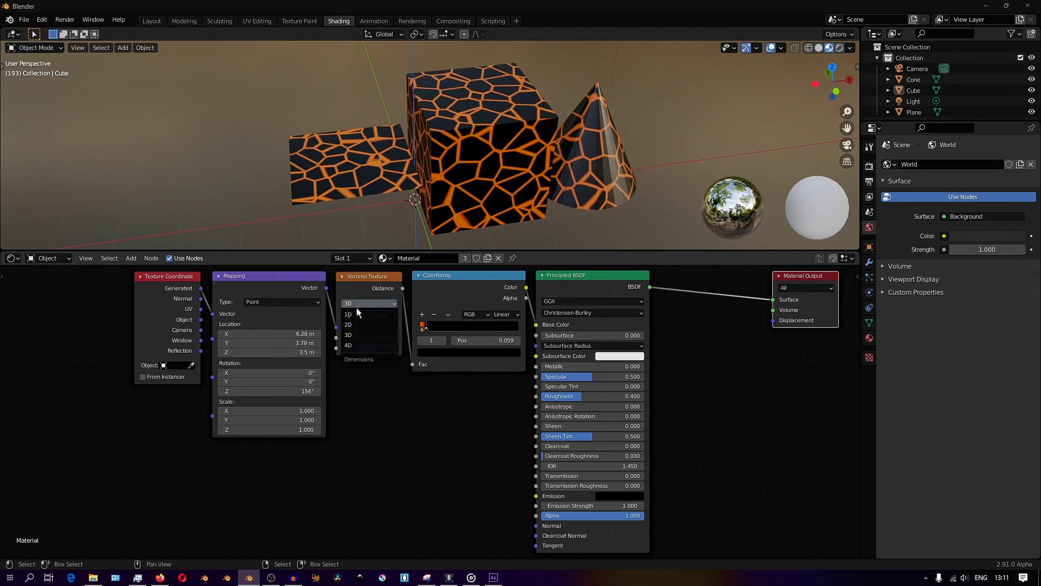
left_click(355, 343)
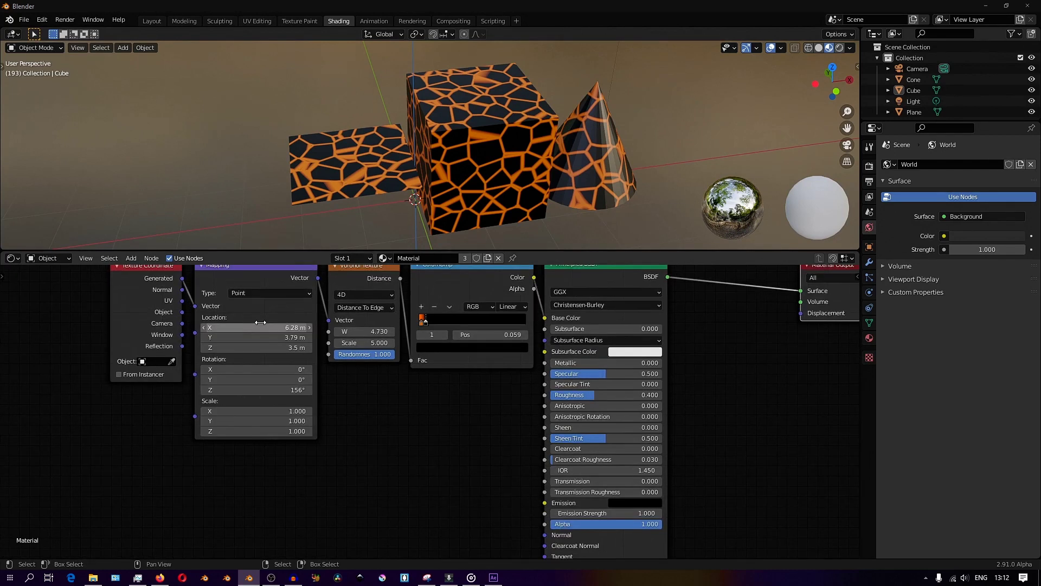
mouse_move(268, 333)
left_mouse_down()
mouse_move(303, 333)
mouse_move(263, 334)
mouse_move(297, 343)
mouse_move(272, 343)
mouse_move(296, 352)
mouse_move(274, 351)
left_mouse_up()
right_click(272, 342)
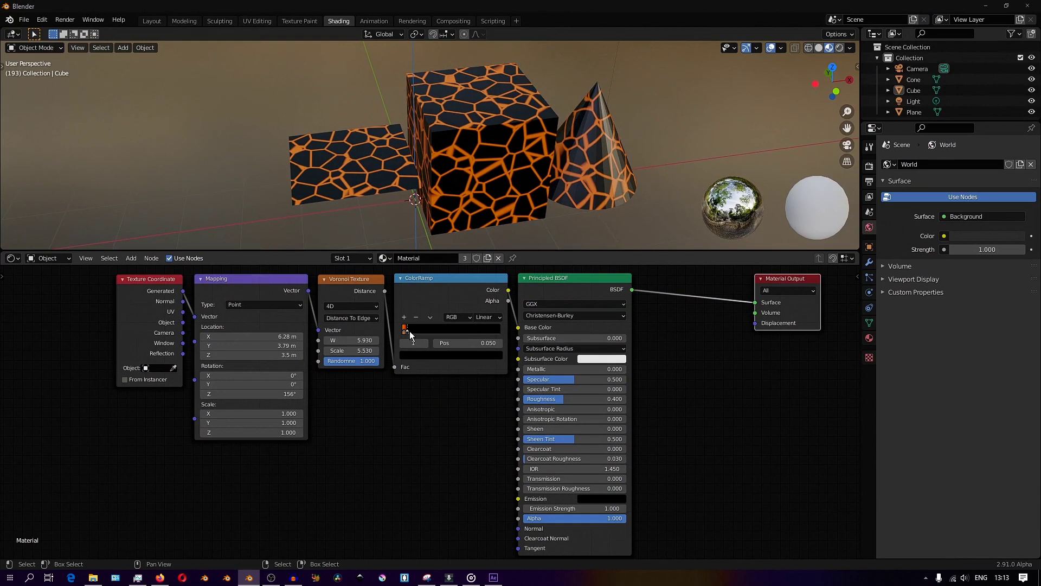
- Recolour the orange stop of the ColorRamp to bright green with a hue of 0.344
scroll(420, 343, "up", 7)
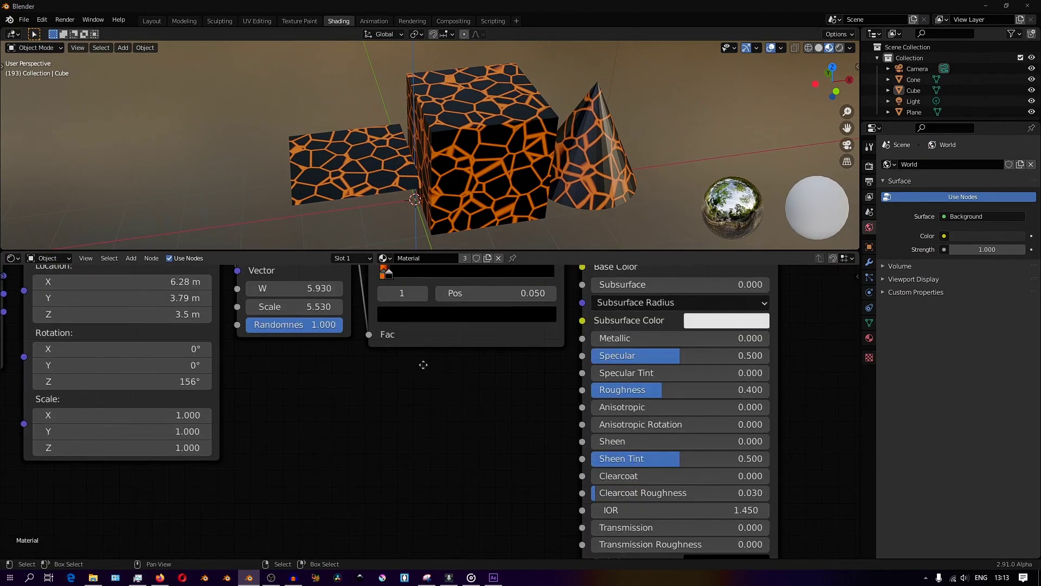
middle_click_drag(423, 362, 502, 457)
middle_click_drag(433, 412, 485, 420)
scroll(486, 421, "up", 2)
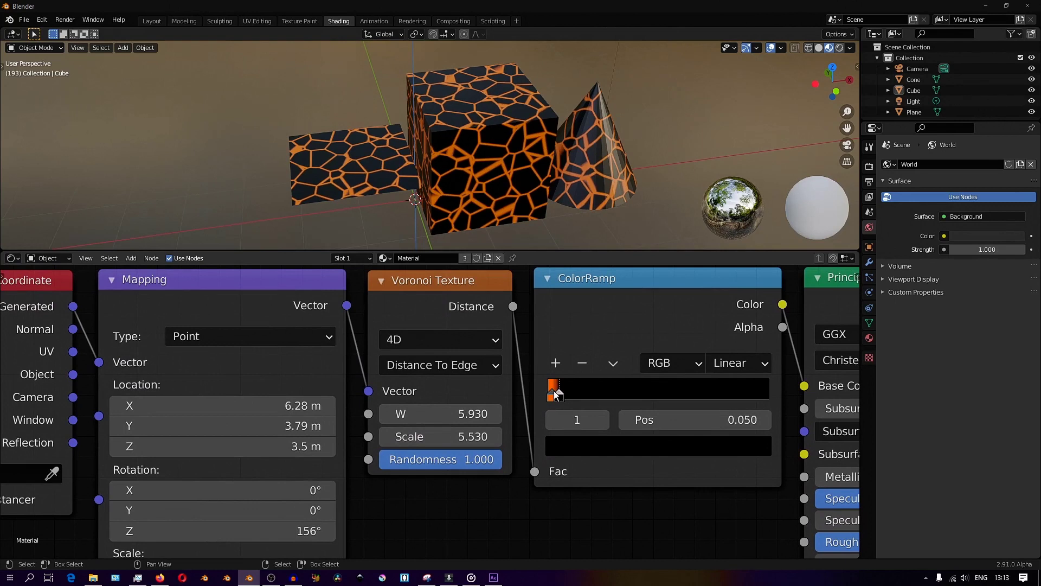
left_click(554, 392)
left_click(590, 444)
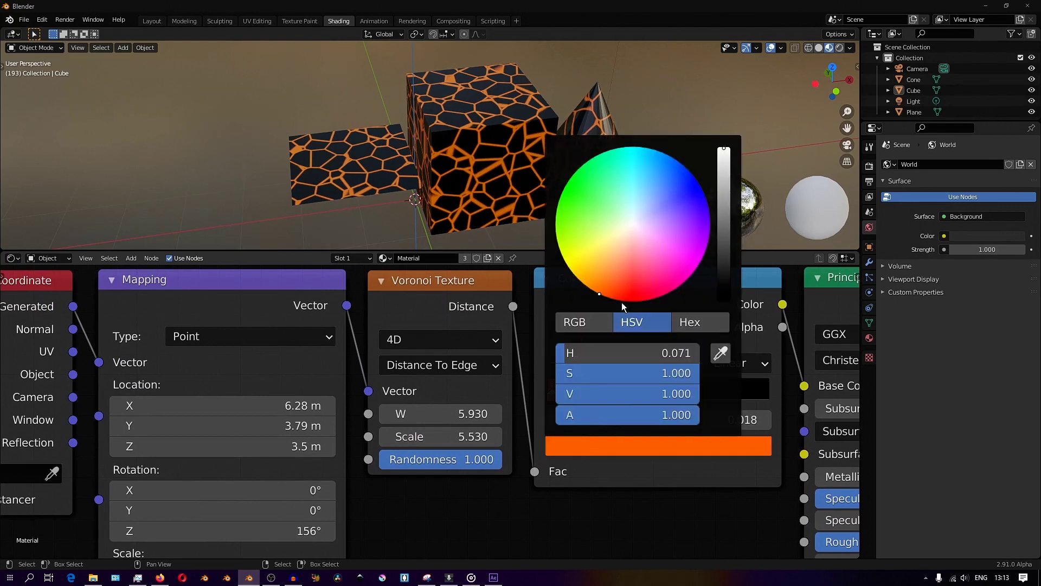
mouse_move(622, 301)
left_mouse_down()
mouse_move(632, 301)
mouse_move(568, 265)
mouse_move(565, 186)
left_mouse_up()
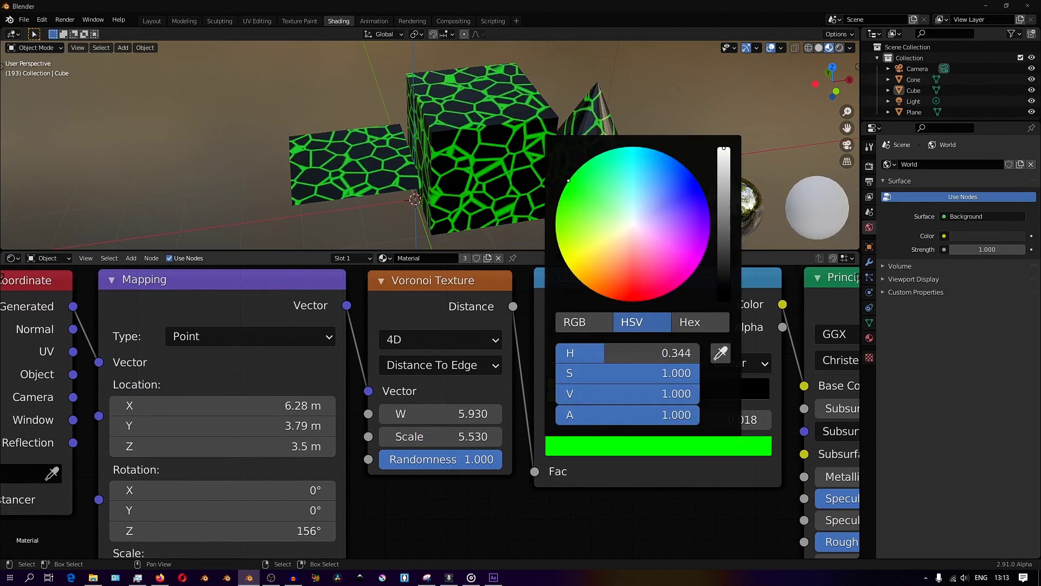
scroll(404, 461, "down", 1)
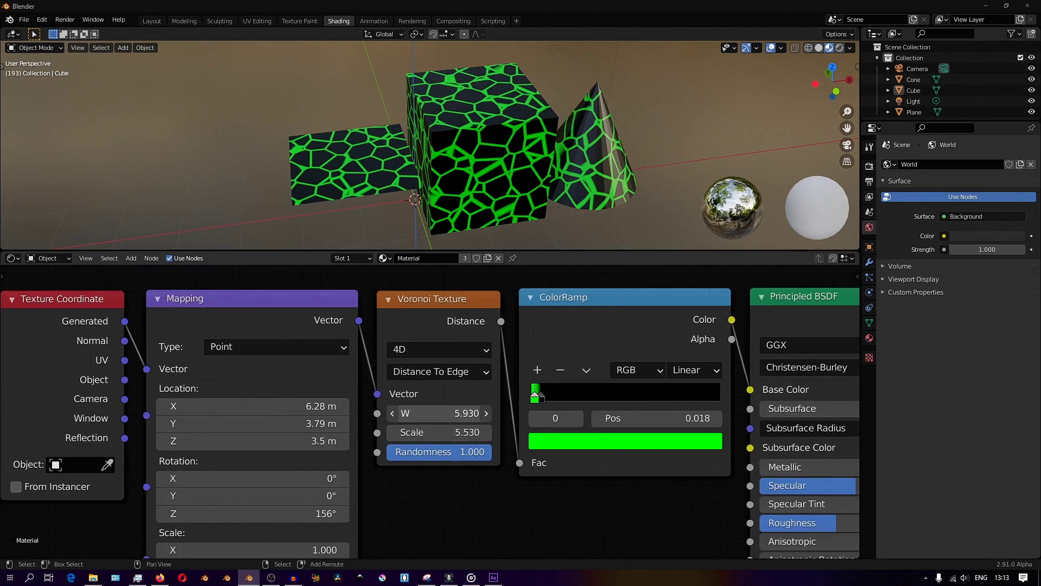
- Try a higher W value on the 4D Voronoi Texture and different X and Y rotations on the Mapping node
left_click_drag(440, 413, 537, 414)
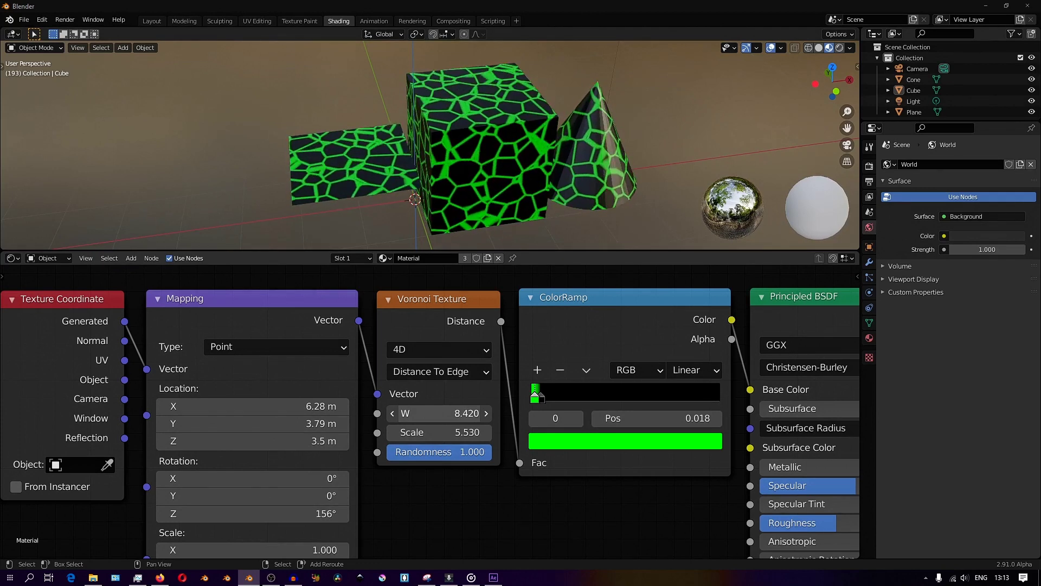
key("Escape")
scroll(431, 455, "down", 2)
middle_click_drag(423, 483, 387, 445)
scroll(387, 445, "down", 1)
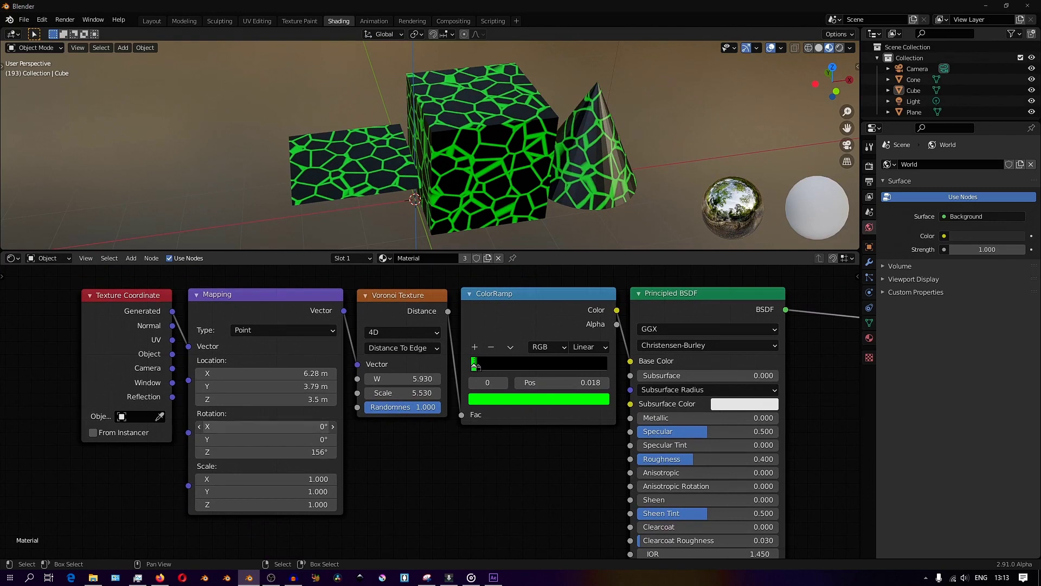
left_click_drag(266, 426, 306, 426)
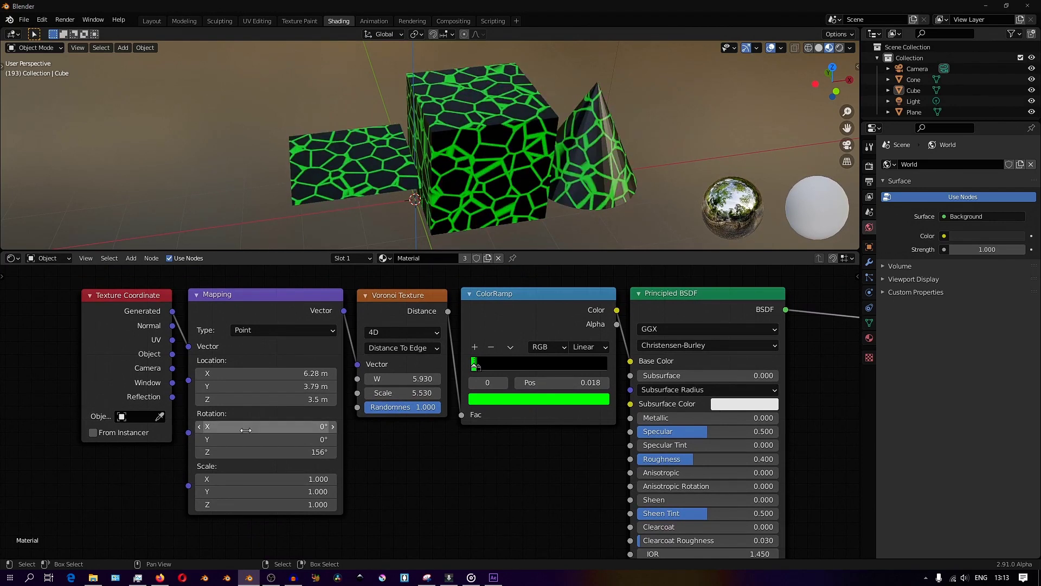
left_click_drag(260, 439, 288, 448)
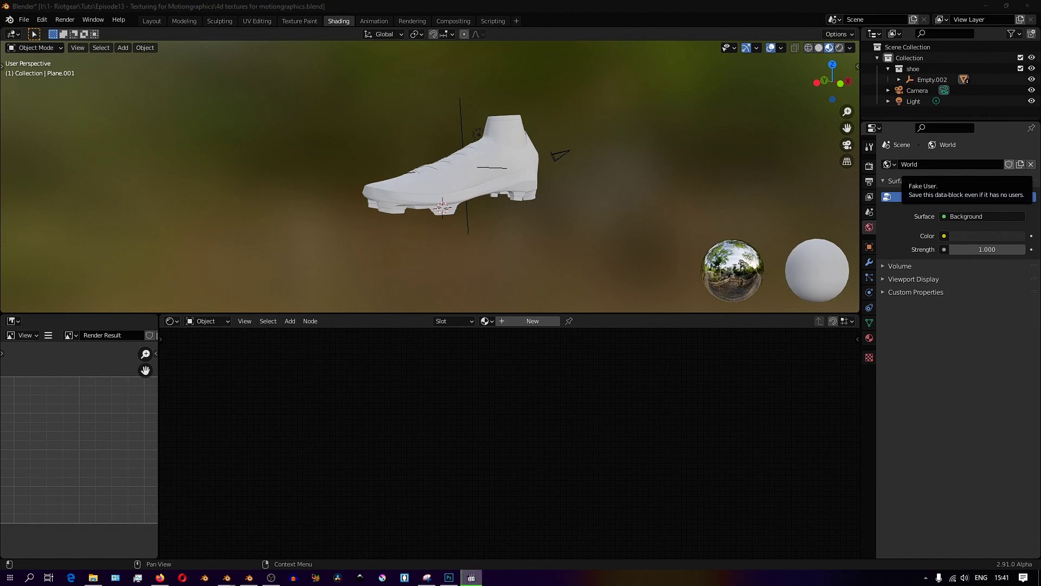
- In the shoe scene, select the shoe body and create a new material for it
middle_click_drag(463, 206, 491, 226)
right_click(396, 220)
scroll(413, 216, "up", 2)
left_click(531, 320)
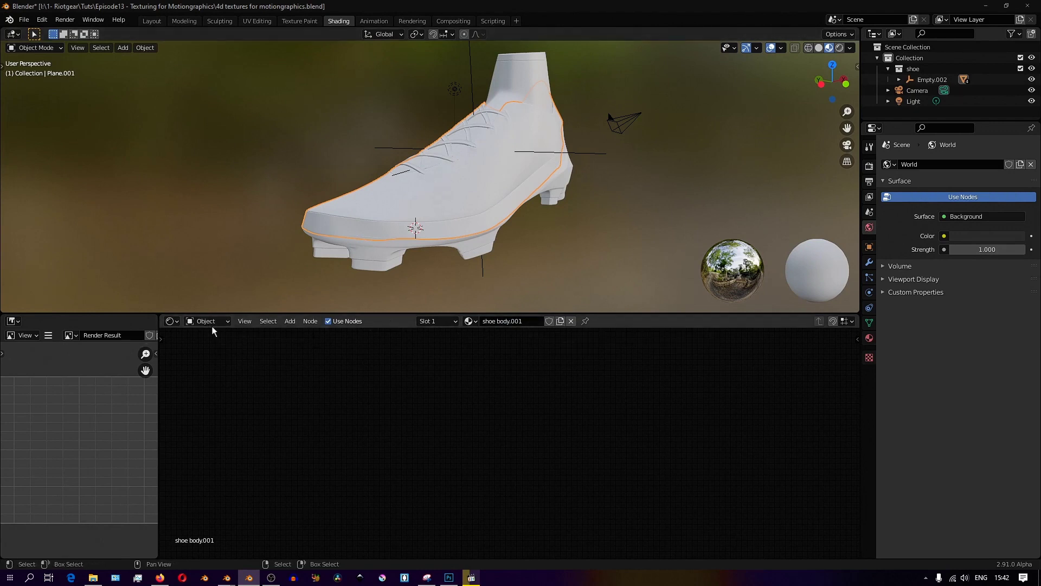
- Add a linked Texture Coordinate, Mapping and Image Texture setup to the shoe body's Principled BSDF and arrange the nodes
scroll(469, 454, "down", 5)
scroll(504, 445, "up", 6)
middle_click_drag(443, 392, 614, 453)
left_click_drag(504, 372, 446, 372)
scroll(502, 418, "up", 1)
middle_click_drag(502, 418, 572, 423)
key("ctrl+t")
left_click_drag(433, 473, 351, 419)
- Assign shoe splatter.psd to the Image Texture node and display that image in the image editor
middle_click_drag(377, 472, 445, 469)
scroll(458, 417, "up", 10)
left_click(373, 385)
left_click(390, 476)
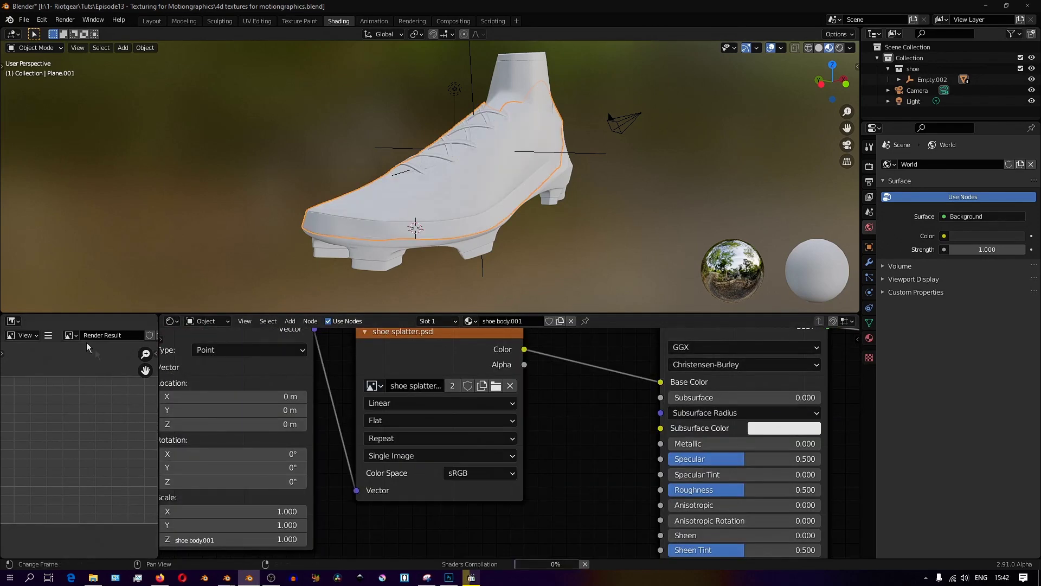
left_click(71, 335)
left_click(108, 391)
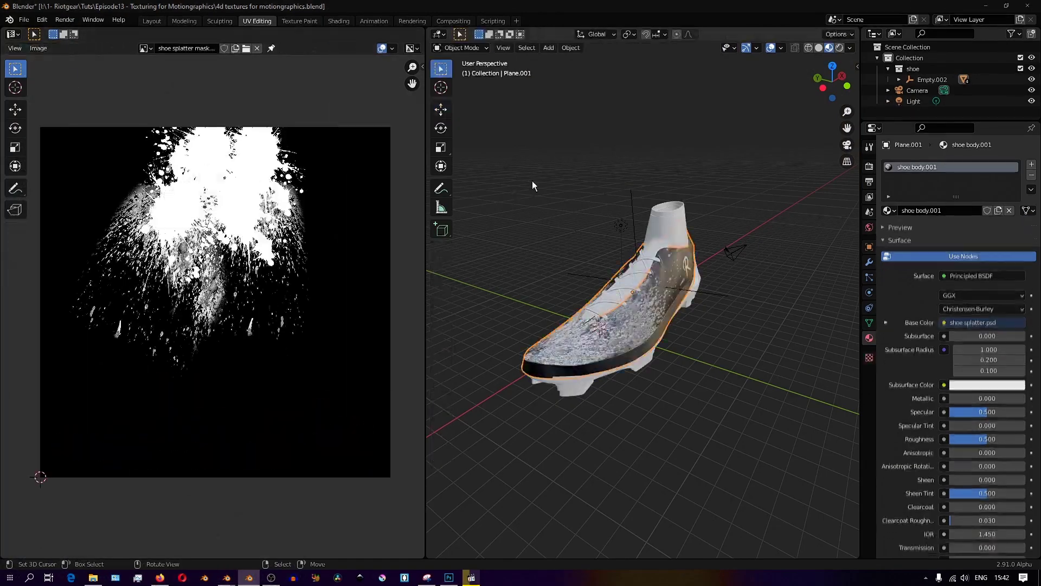
- View shoe splatter.psd in the UV Editing workspace and toggle Edit Mode to examine the shoe body's UV layout
scroll(657, 301, "up", 1)
scroll(657, 300, "down", 1)
left_click(144, 49)
left_click(157, 107)
left_click(144, 48)
left_click(163, 117)
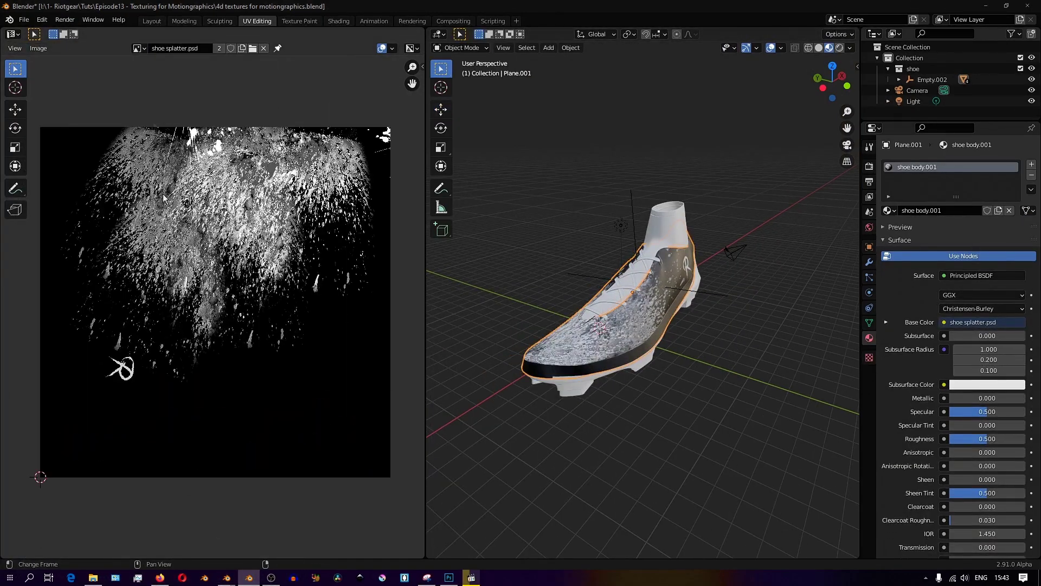
key("Tab")
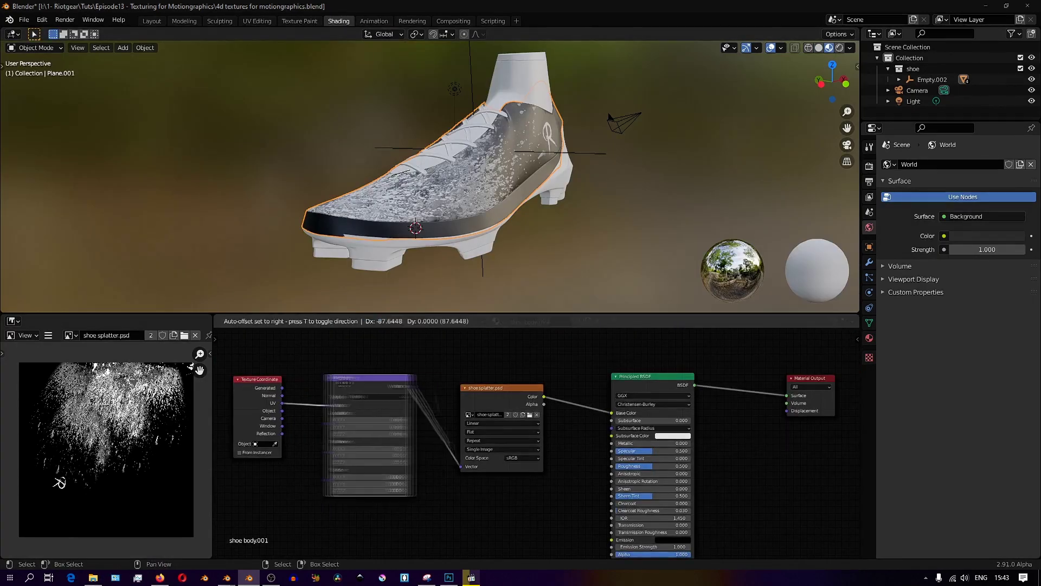
- Move the shoe splatter.psd node next to the Mapping node and add a MixRGB node above the Base Color link
left_click_drag(489, 387, 424, 386)
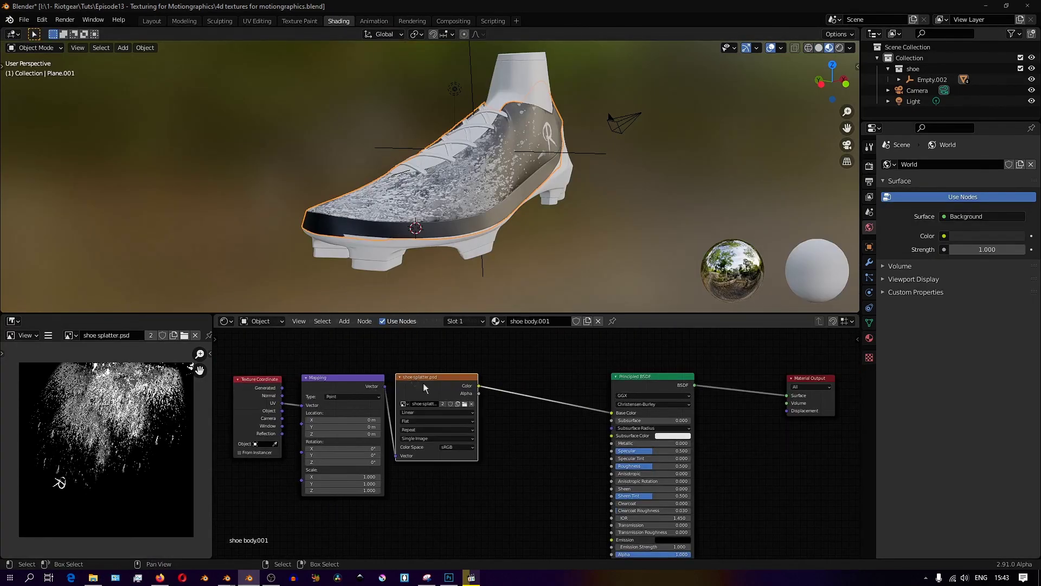
scroll(518, 347, "up", 2)
key("shift+a")
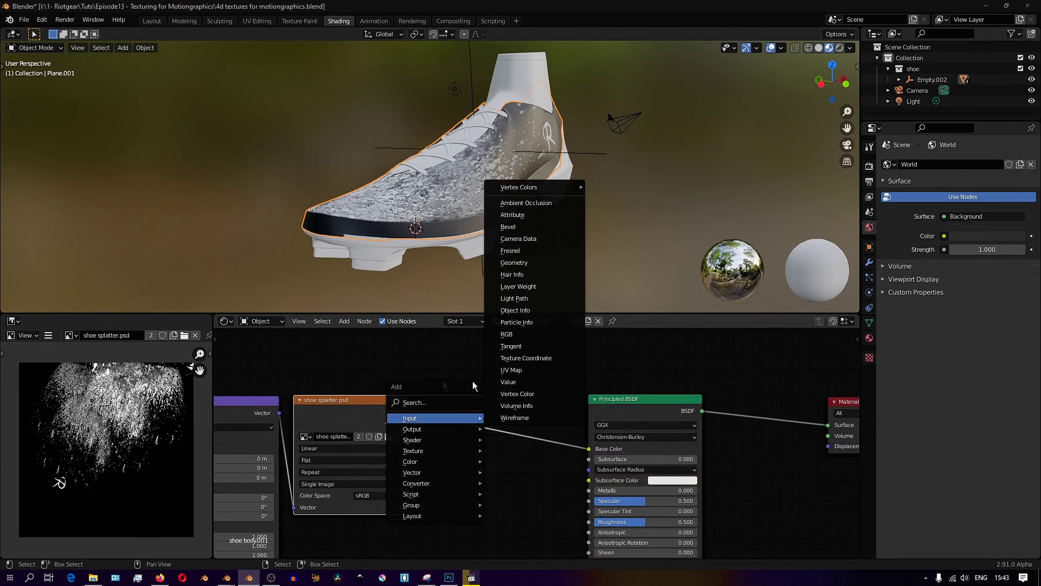
key("Escape")
key("shift+a")
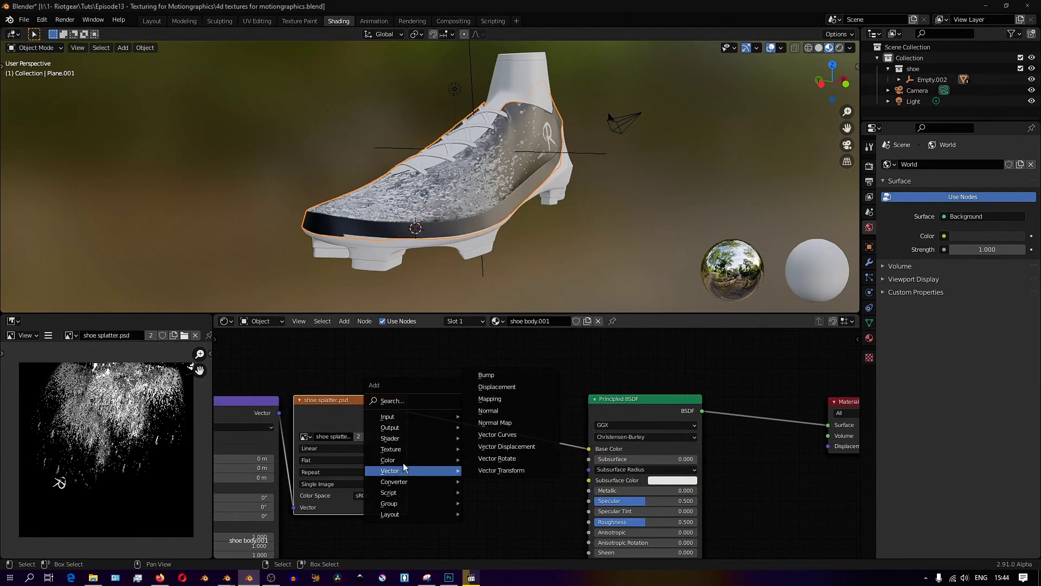
mouse_move(404, 470)
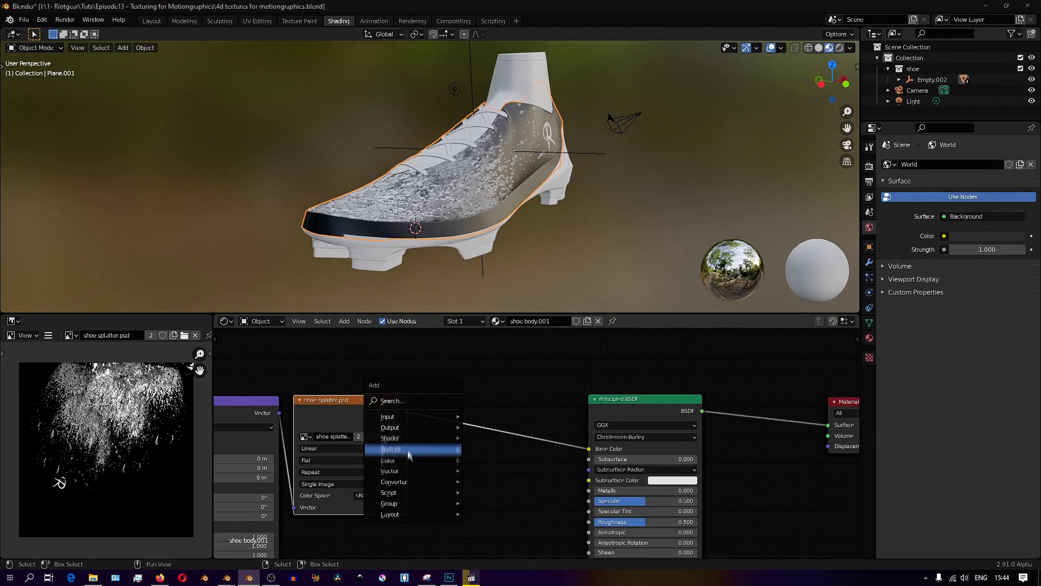
left_click(489, 519)
left_click(521, 368)
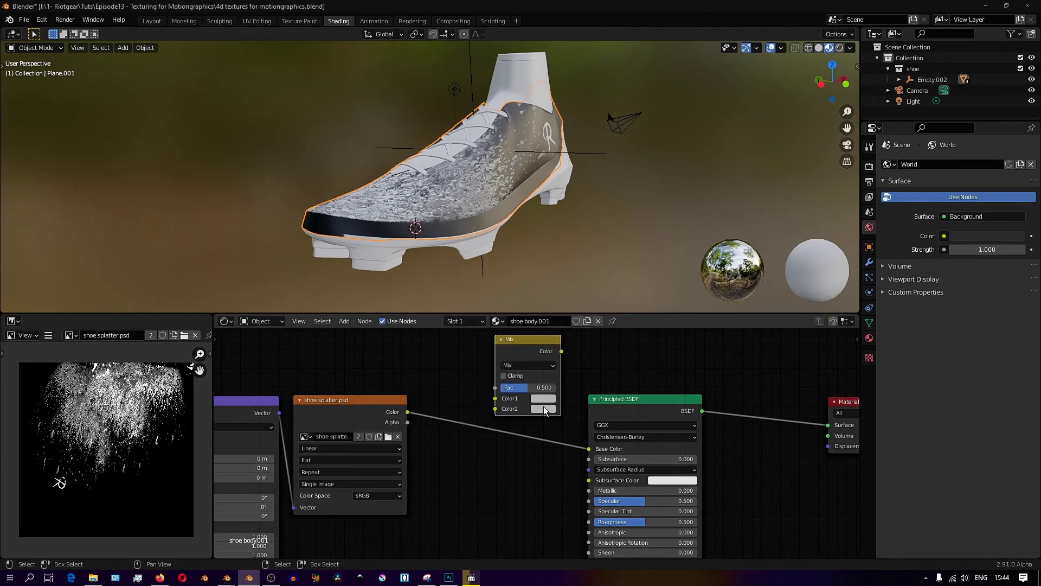
- Set the mix node's Color2 to red and connect the shoe splatter.psd colour output to its Color1
left_click(542, 408)
left_click_drag(563, 375, 600, 375)
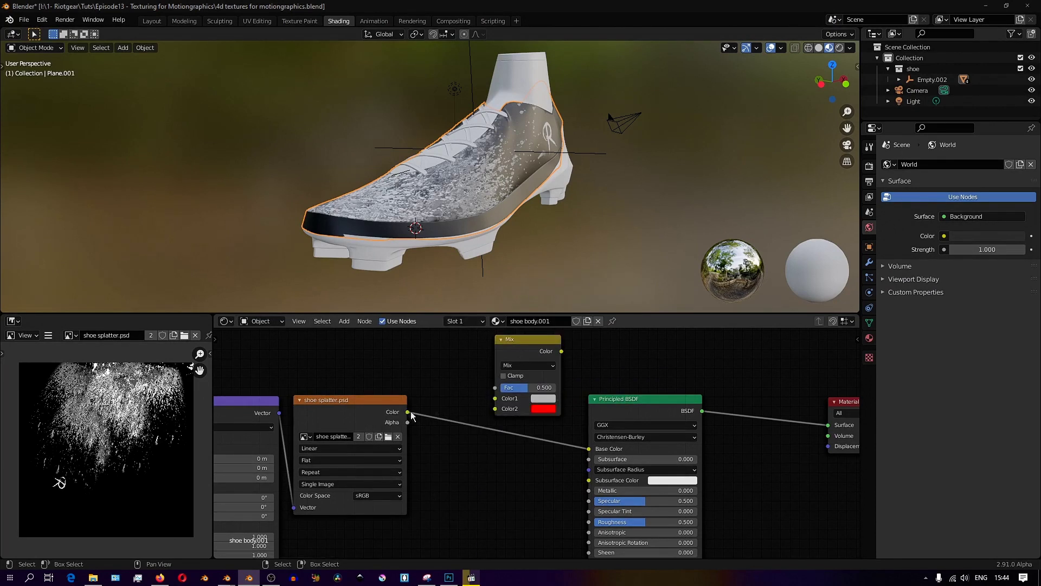
left_click_drag(407, 411, 496, 399)
left_click_drag(520, 341, 512, 342)
- Set the mix node's blending mode to Color with a factor of 1.000 and preview its output on the shoe
left_click(516, 365)
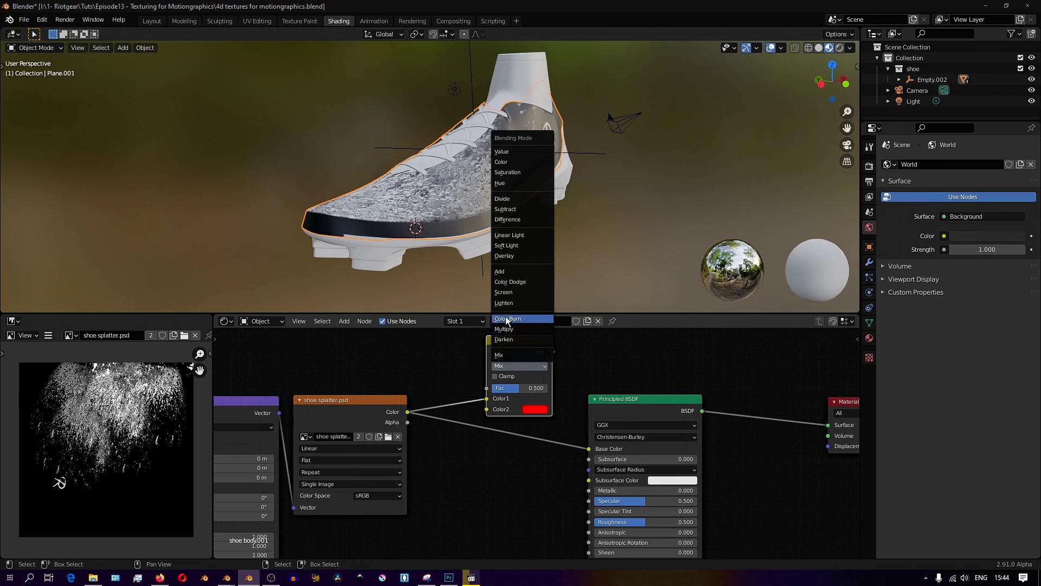
left_click(506, 163)
left_click(530, 404, "ctrl+shift")
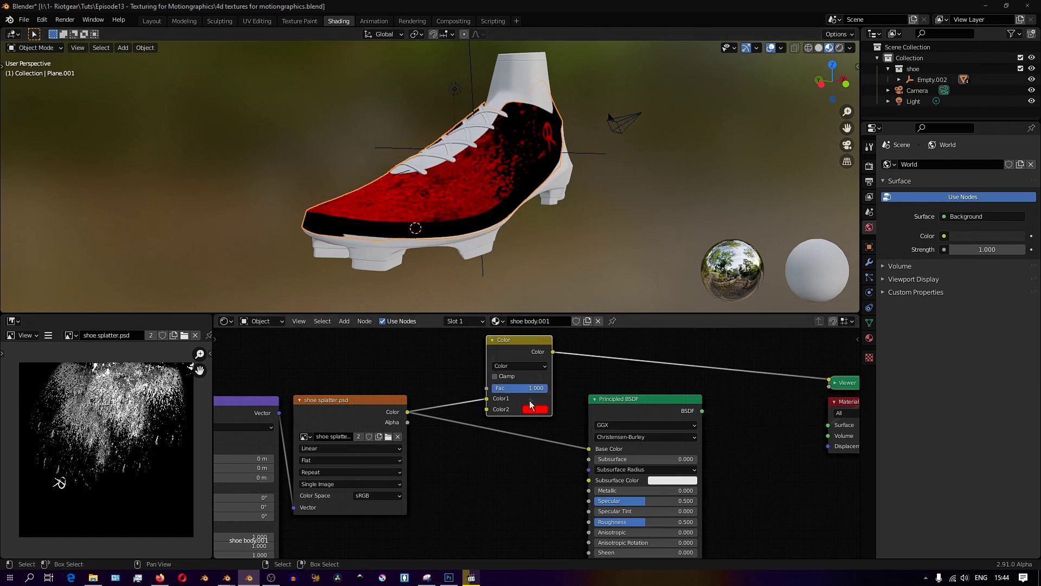
mouse_move(523, 388)
left_mouse_down()
mouse_move(466, 388)
mouse_move(523, 388)
left_mouse_up()
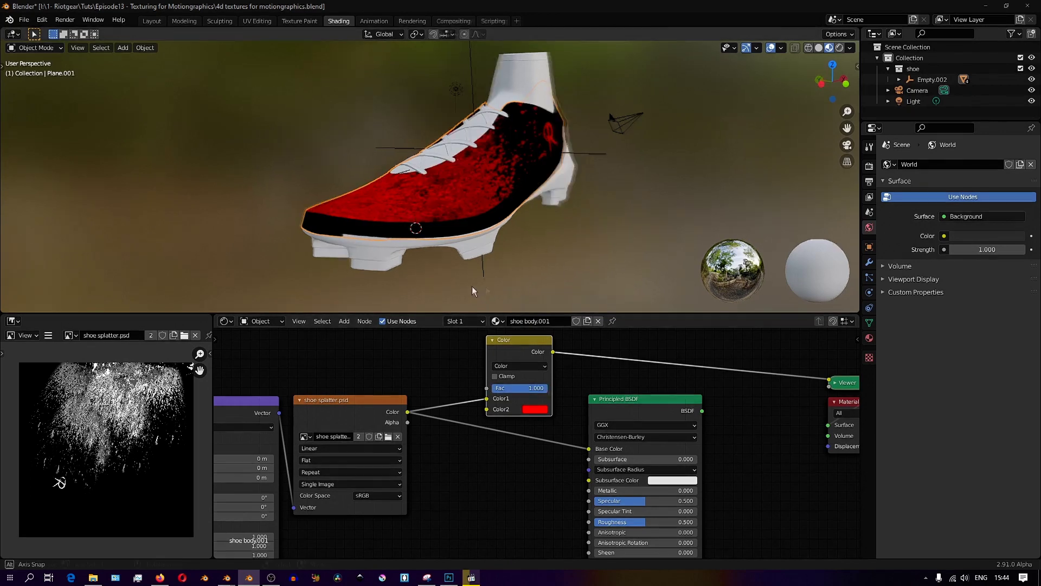
mouse_move(472, 285)
middle_mouse_down()
mouse_move(443, 270)
mouse_move(467, 309)
middle_mouse_up()
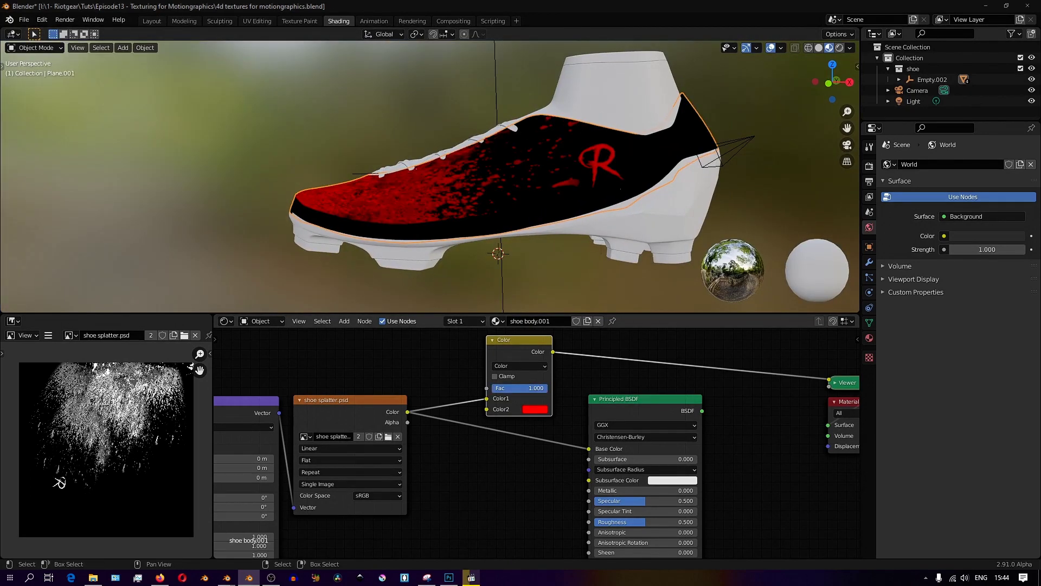
- Connect the mix node's colour to the Principled BSDF's Base Color and send the Principled shader to the Material Output
scroll(538, 386, "down", 2)
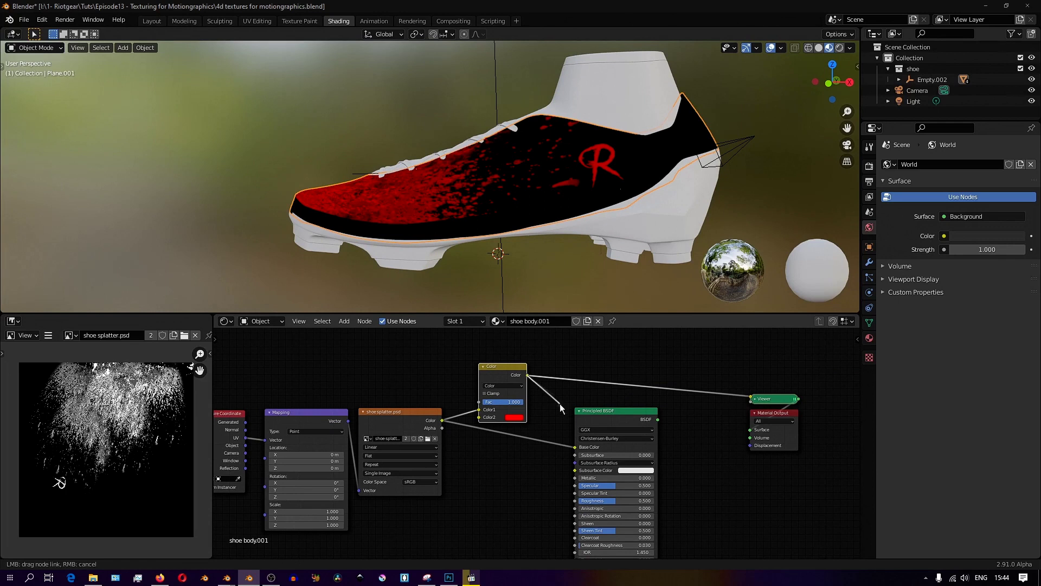
left_click_drag(577, 450, 575, 447)
left_click(599, 420, "ctrl+shift")
middle_click_drag(401, 251, 593, 225)
scroll(370, 252, "up", 2)
scroll(542, 206, "up", 5)
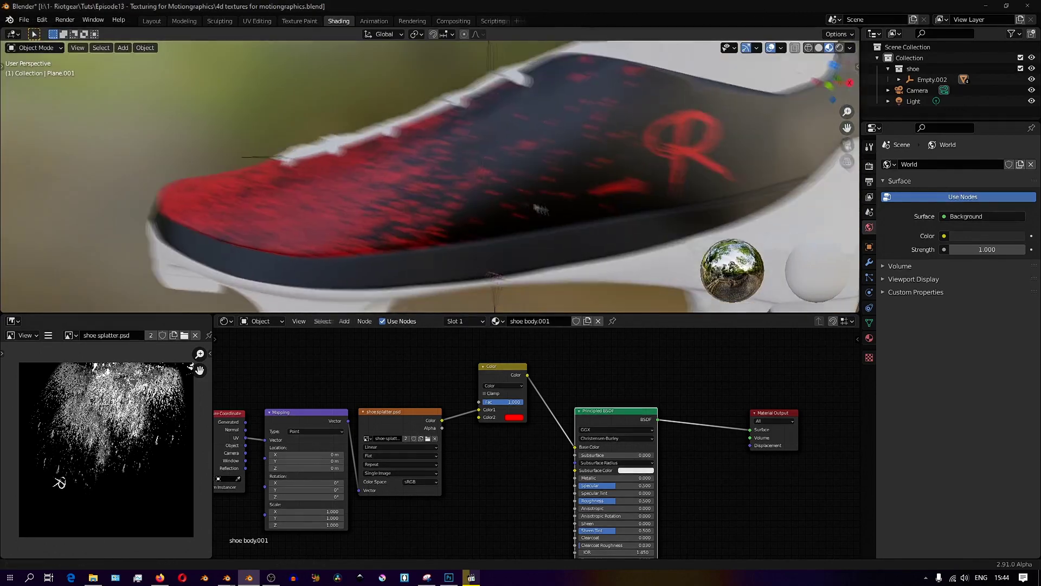
- Arrange the shoe splatter.psd and mix nodes in a compact row beside the Mapping node, away from the Principled BSDF
scroll(493, 184, "down", 5)
key("Home")
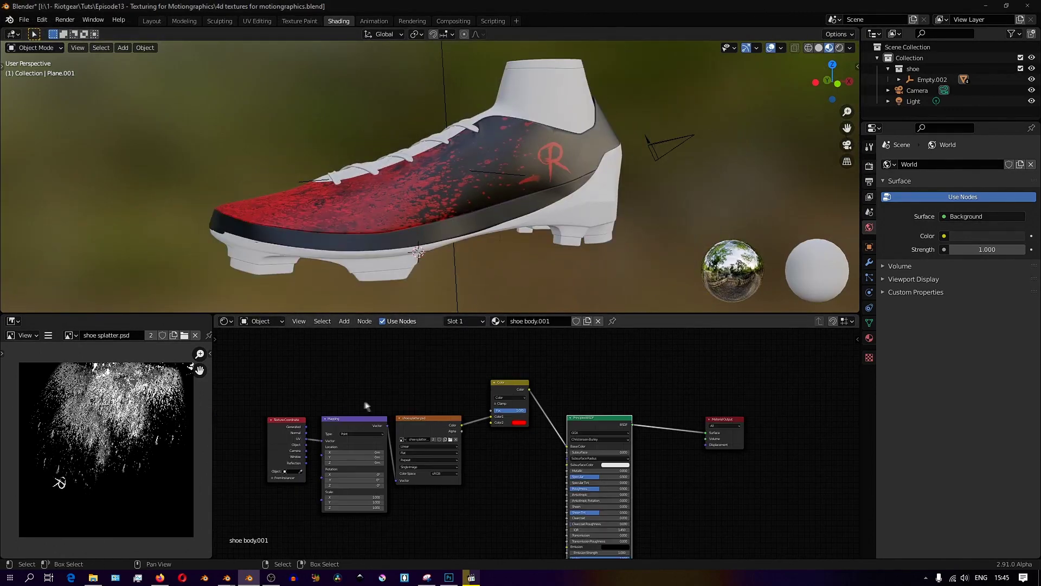
left_click_drag(409, 398, 330, 374)
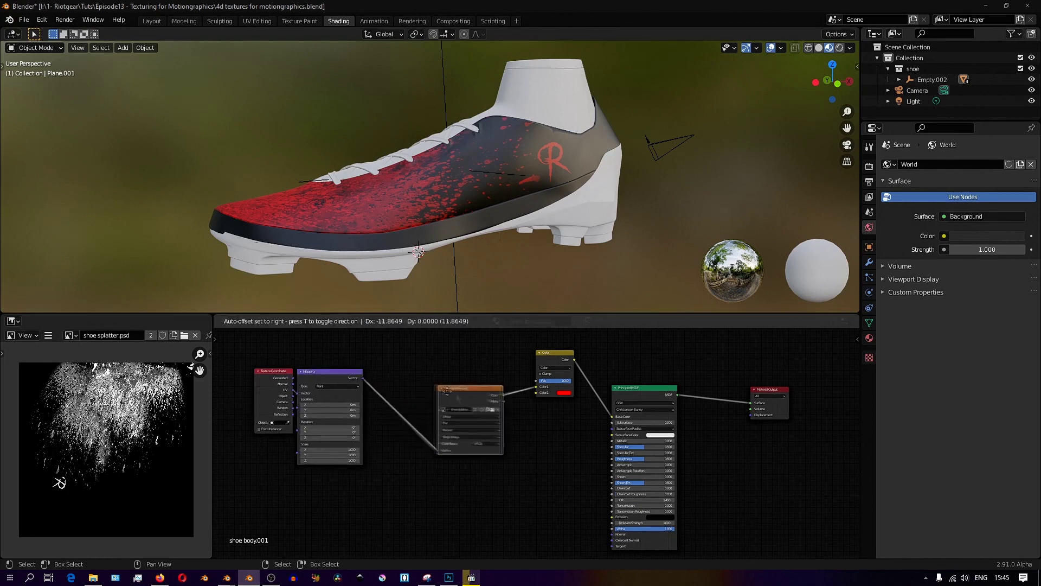
left_click_drag(446, 390, 390, 376)
left_click_drag(458, 370, 458, 370)
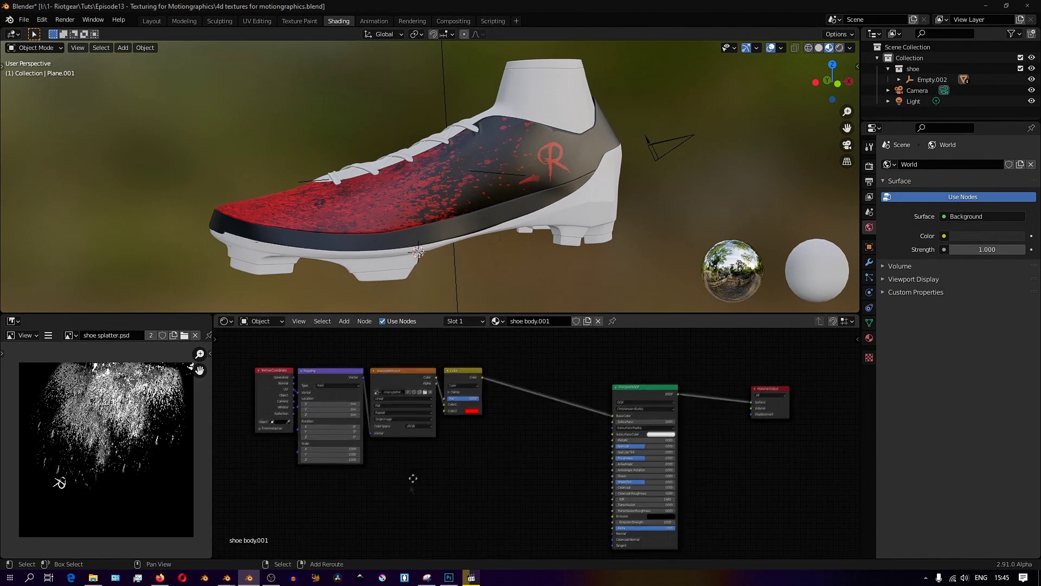
key("Home")
- Duplicate the Texture Coordinate, Mapping and shoe splatter.psd nodes together and place the copies below the originals
key("shift+a")
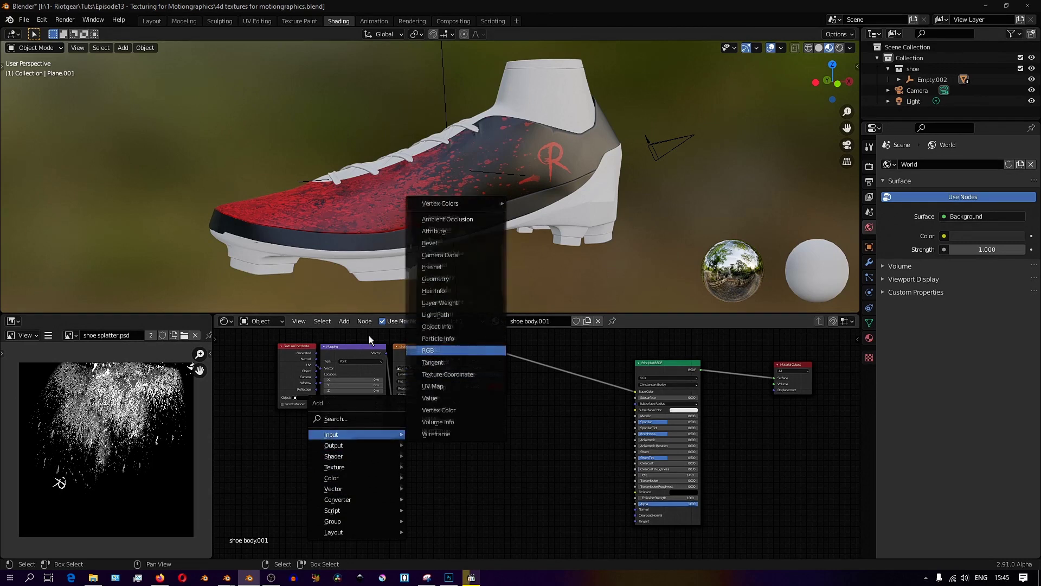
key("Escape")
left_click(303, 355)
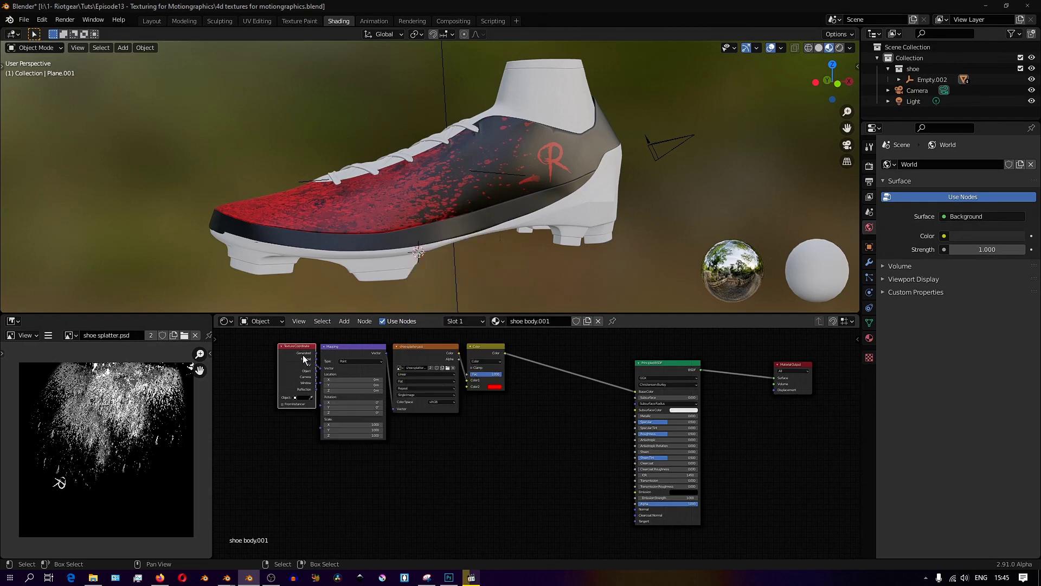
left_click(356, 353, "shift")
left_click(421, 353, "shift")
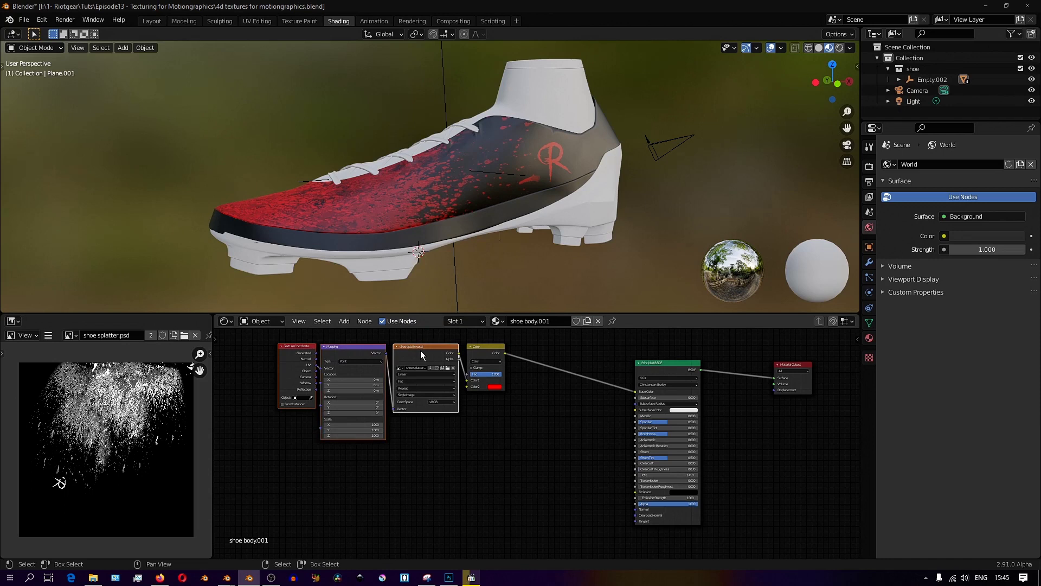
key("shift+d")
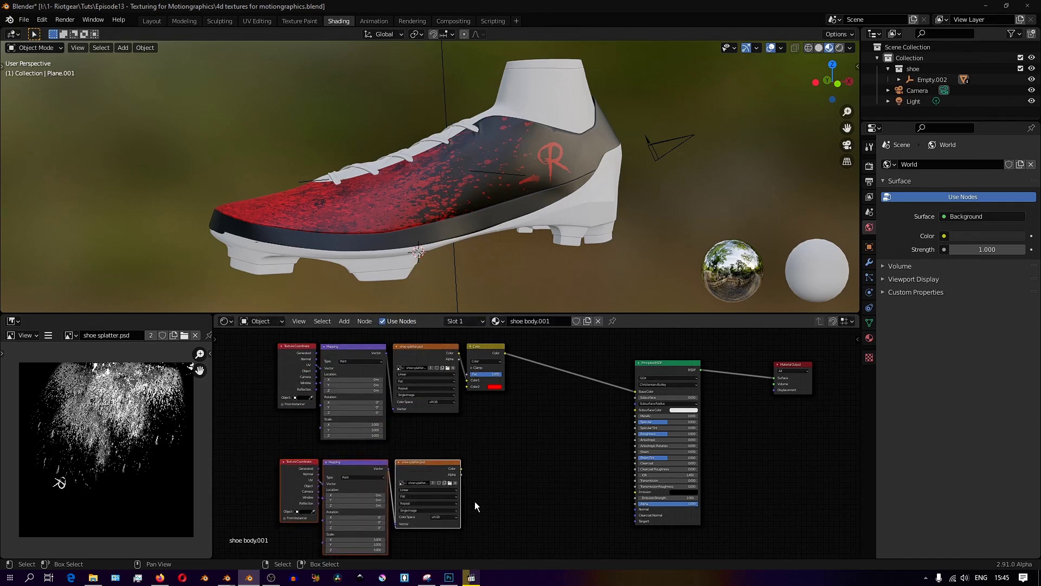
- Look at normal.tga in the Image Editor and return to displaying diffus.tga.001
scroll(474, 501, "up", 4)
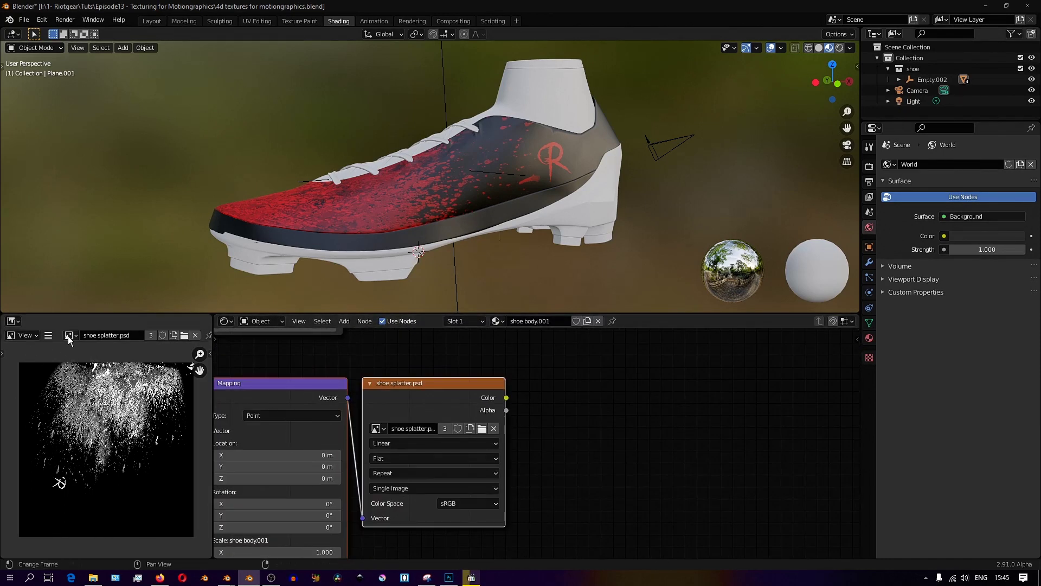
left_click(69, 336)
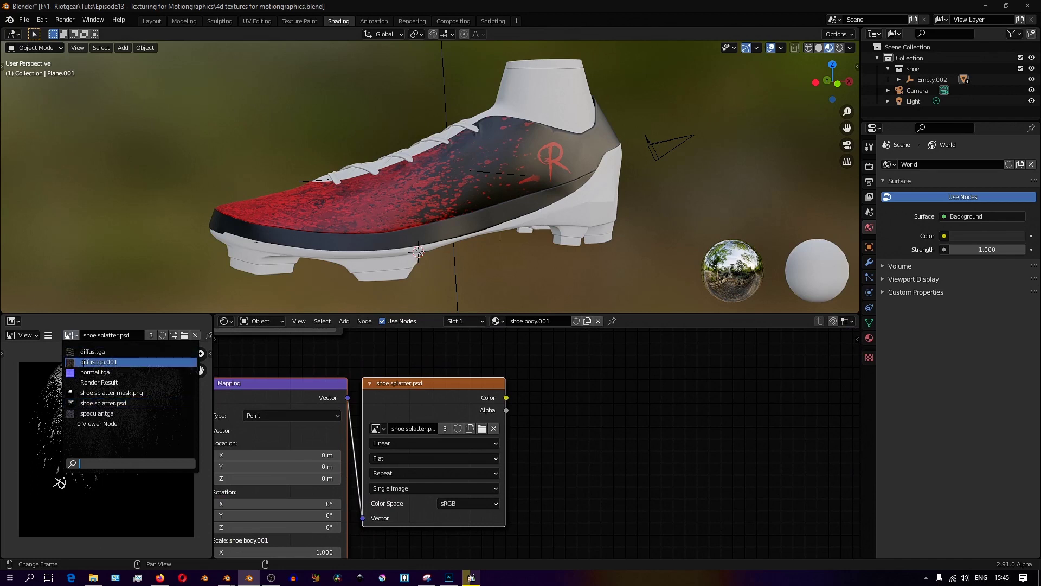
left_click(83, 362)
left_click(71, 336)
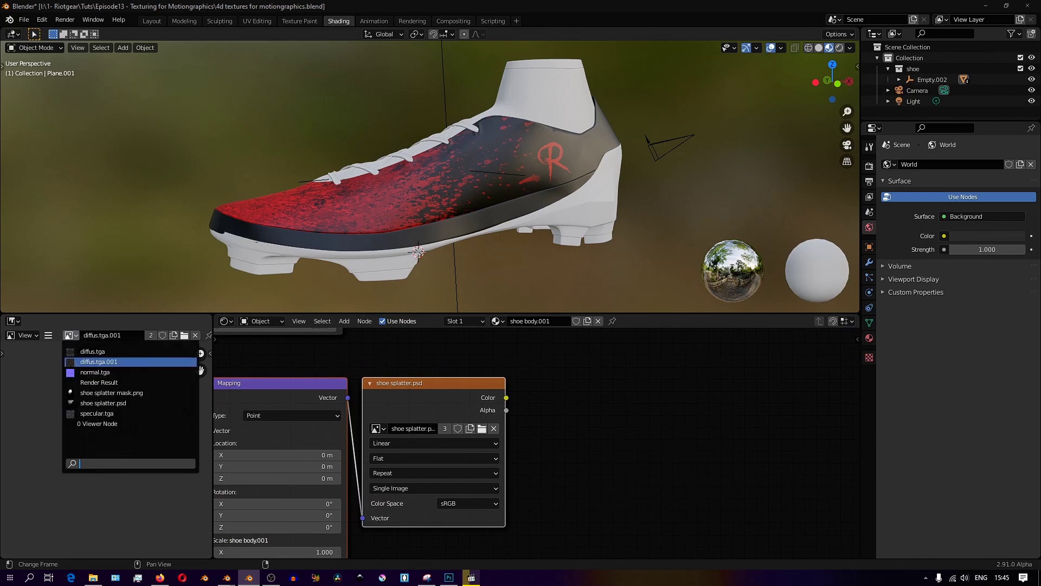
left_click(82, 373)
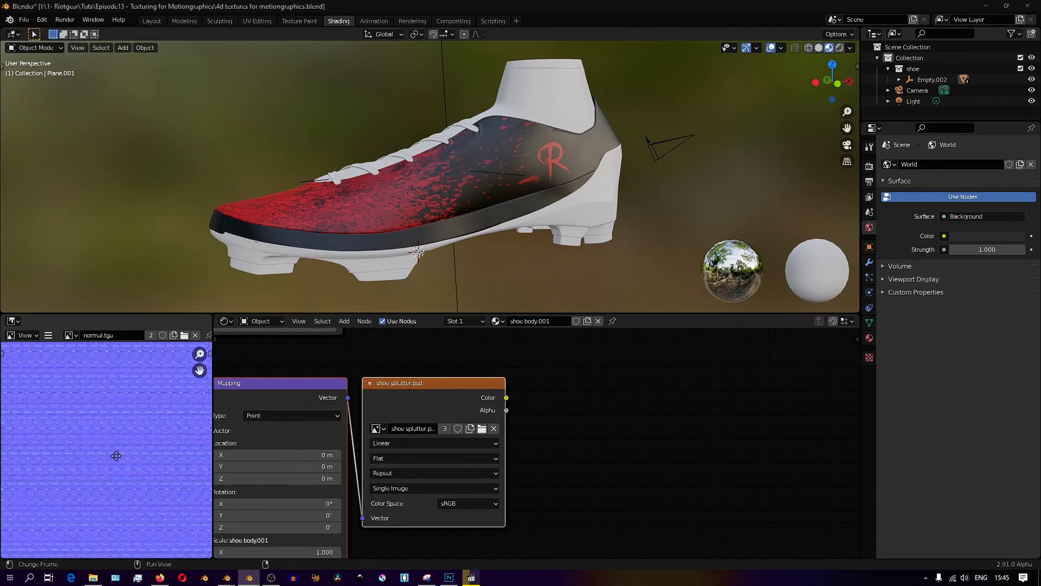
left_click(71, 336)
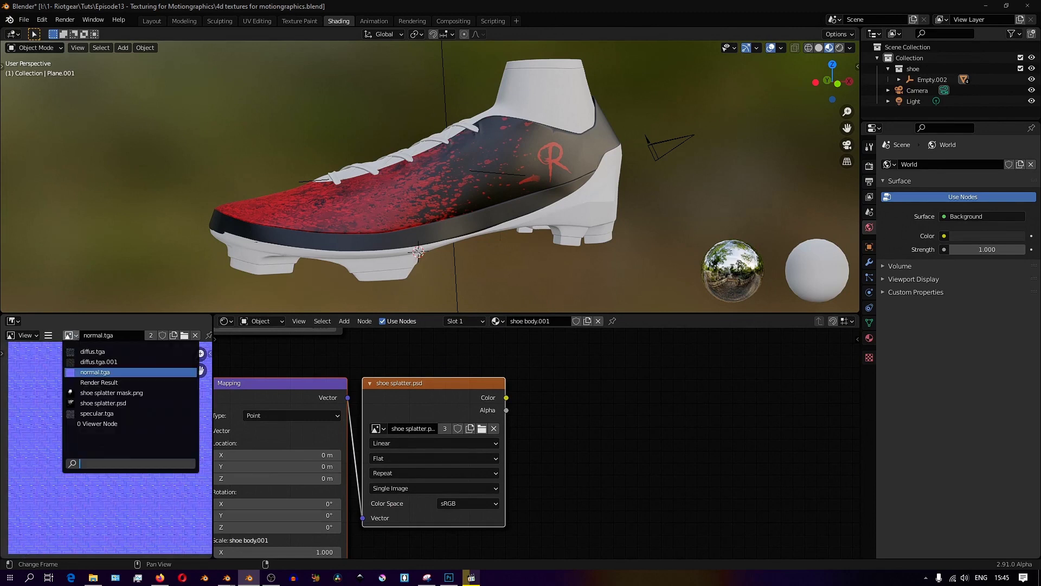
left_click(83, 362)
- Examine the weave pattern of diffus.tga.001 in a maximized Image Editor, then restore the Shading layout
scroll(123, 422, "down", 3)
scroll(123, 421, "up", 4)
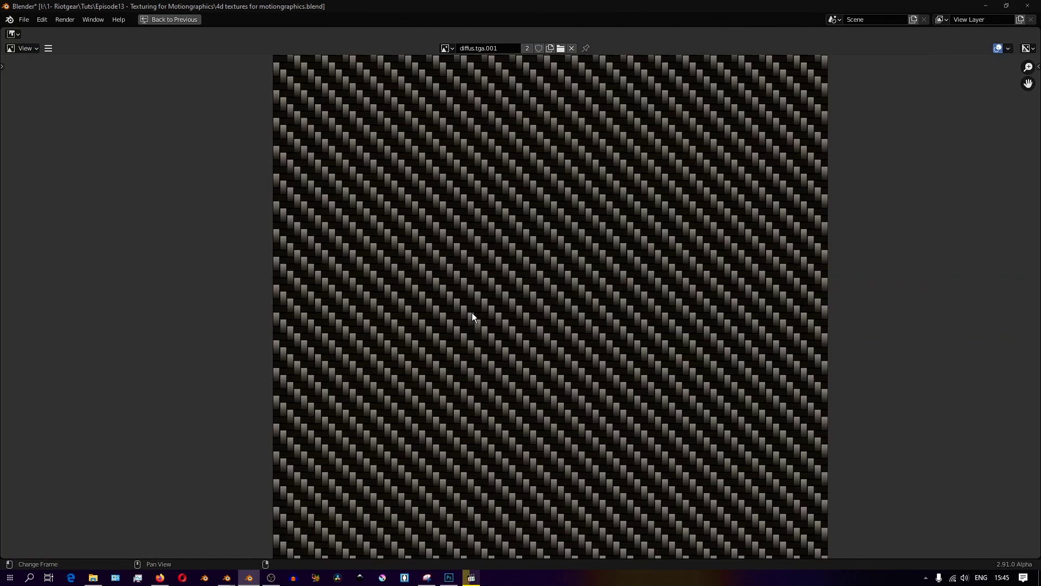
scroll(471, 313, "up", 1)
scroll(472, 314, "down", 1)
scroll(471, 312, "down", 3)
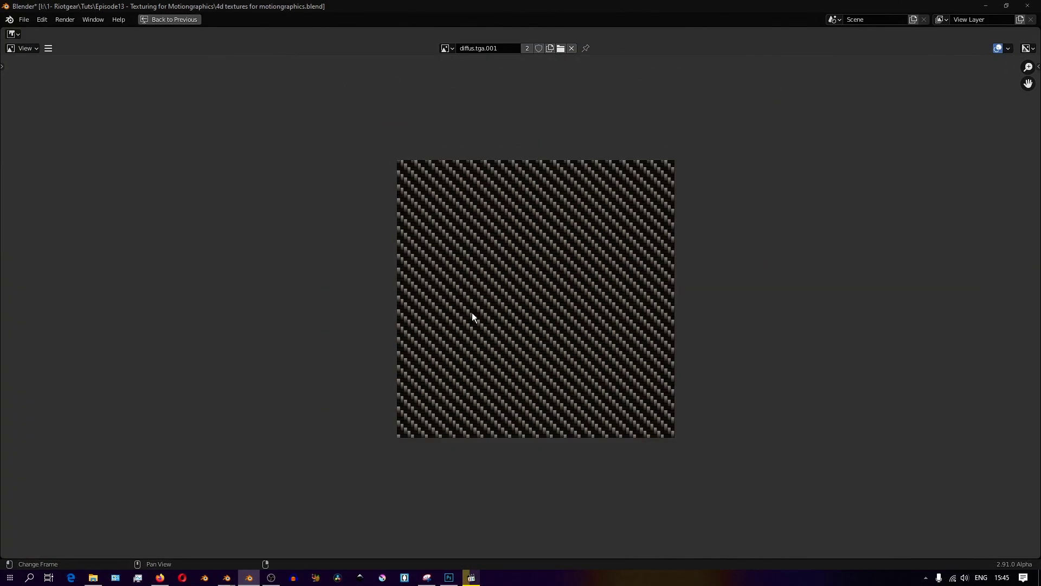
scroll(472, 312, "up", 2)
scroll(823, 157, "down", 1)
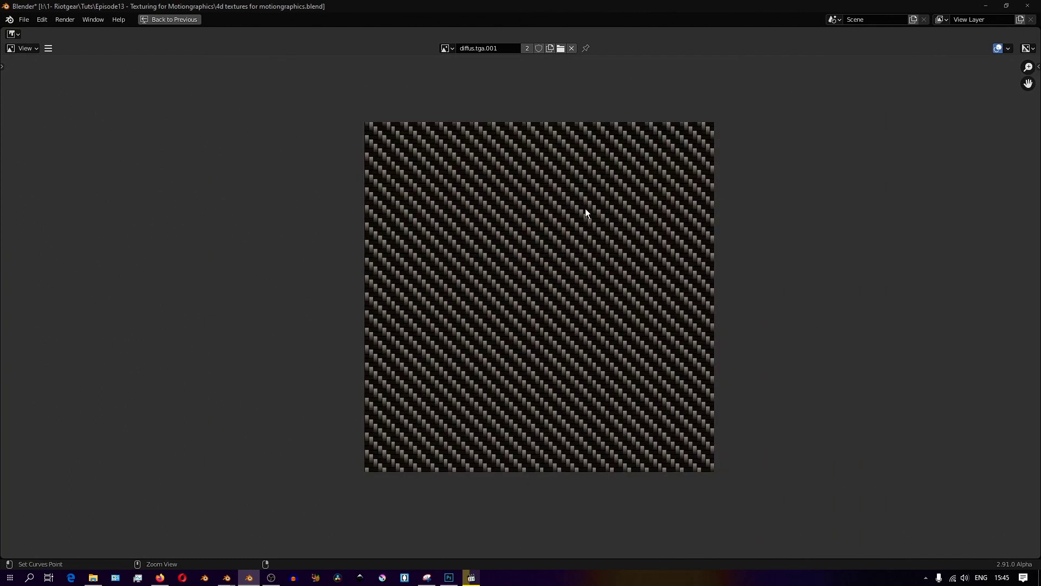
key("ctrl+space")
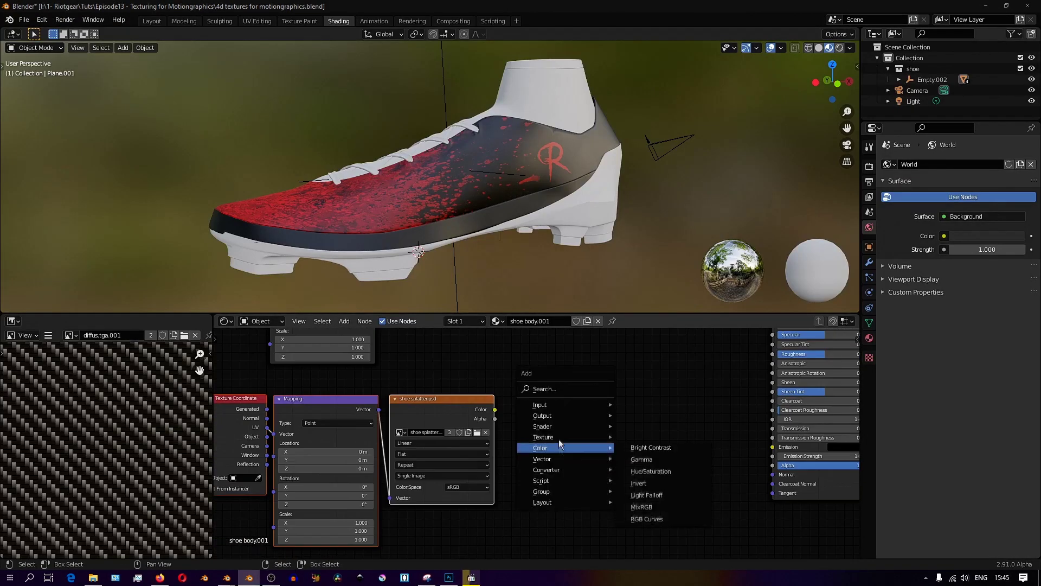
- Add a Bump node, feed the duplicated image's colour into its Height, and connect its Normal to the Principled BSDF's Normal
mouse_move(551, 466)
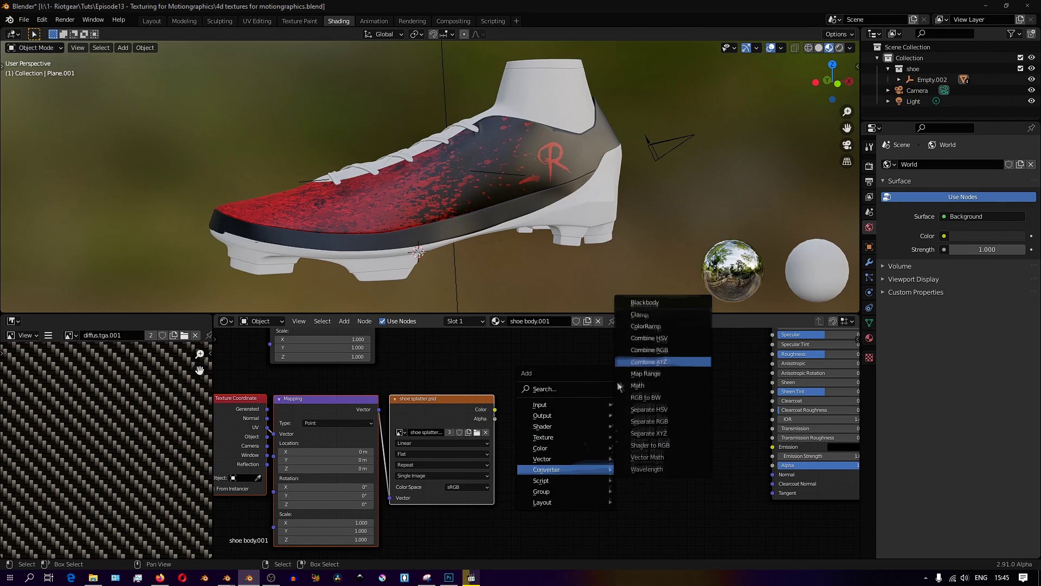
left_click(654, 389)
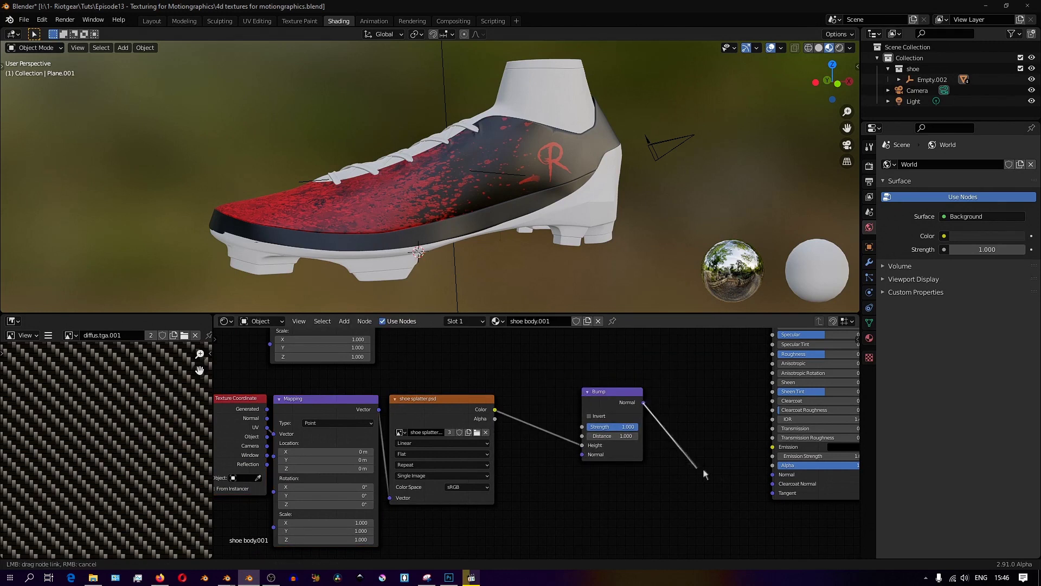
left_click_drag(704, 470, 773, 474)
- Replace the image in the duplicated texture node with diffus.tga.001 and inspect the weave bump around the shoe
middle_click_drag(437, 432, 489, 441)
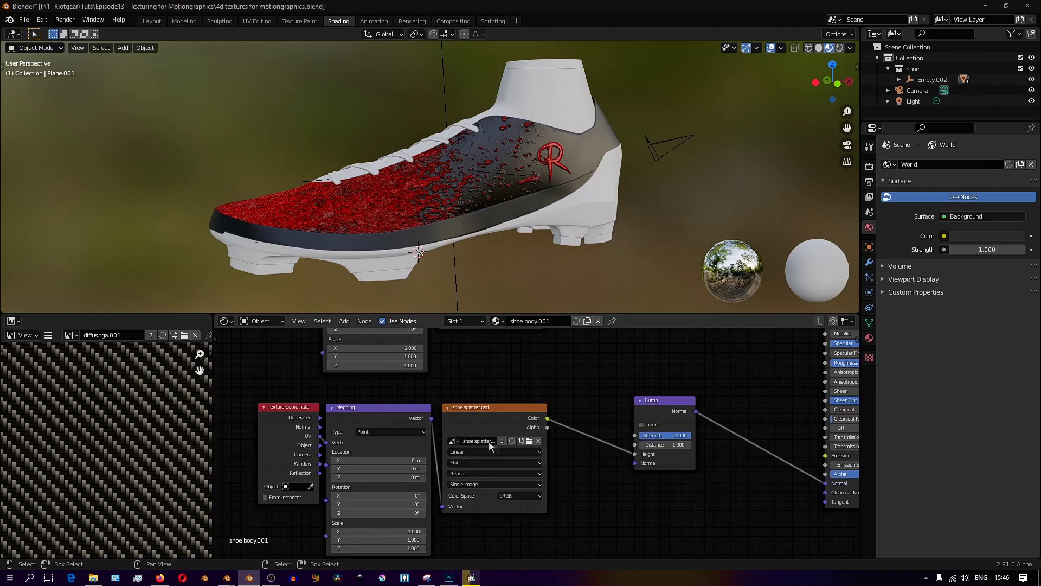
scroll(489, 441, "up", 2)
left_click(425, 440)
left_click(437, 327)
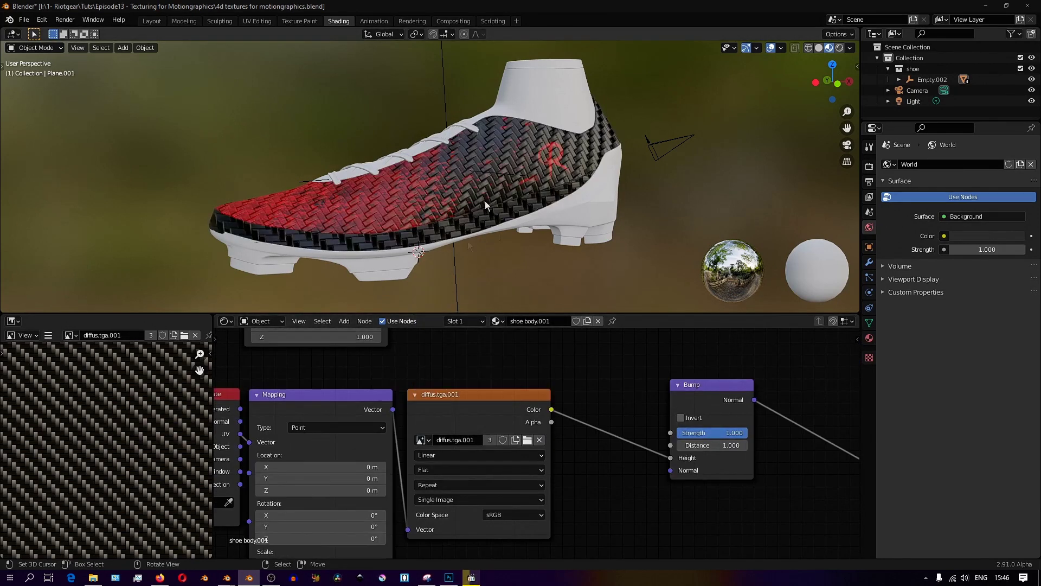
middle_click_drag(485, 200, 466, 306)
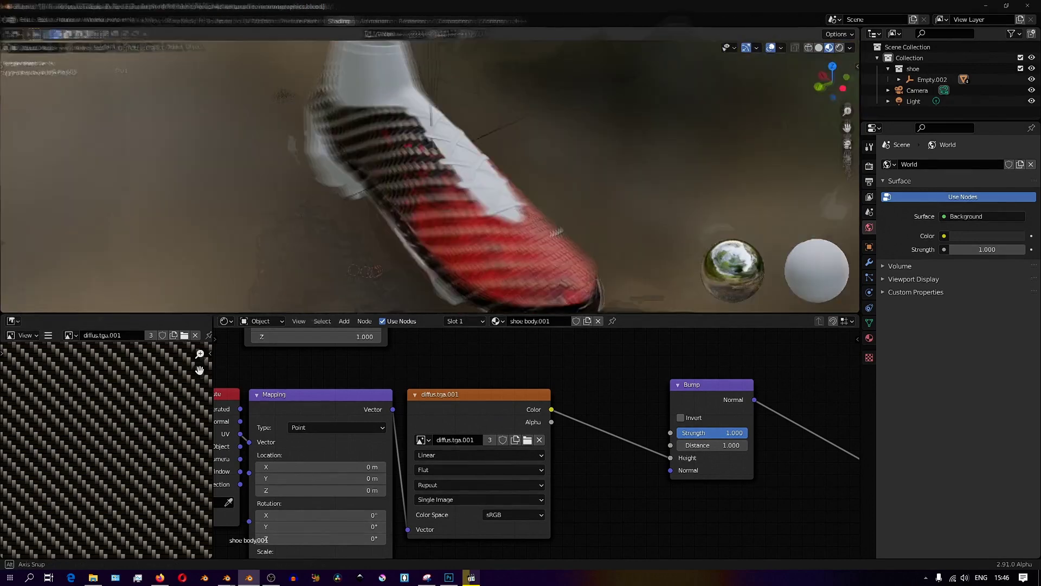
middle_click_drag(556, 232, 813, 223)
- Set the duplicated Mapping node's X, Y and Z scale to 6.930 to make the weave finer
scroll(620, 475, "down", 5)
middle_click_drag(620, 475, 600, 475)
scroll(562, 508, "up", 2)
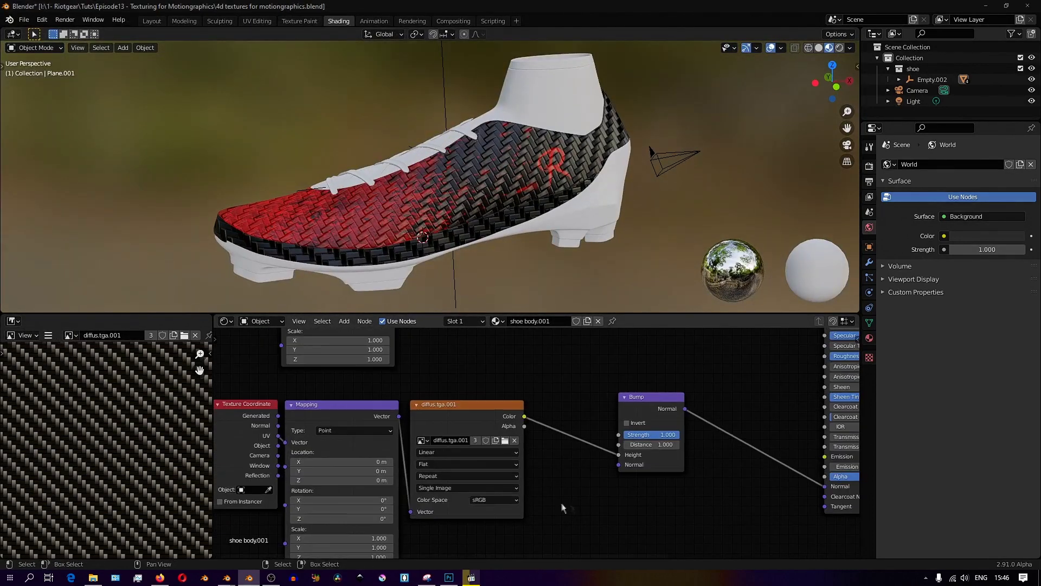
middle_click_drag(561, 507, 617, 471)
left_click_drag(396, 501, 433, 520)
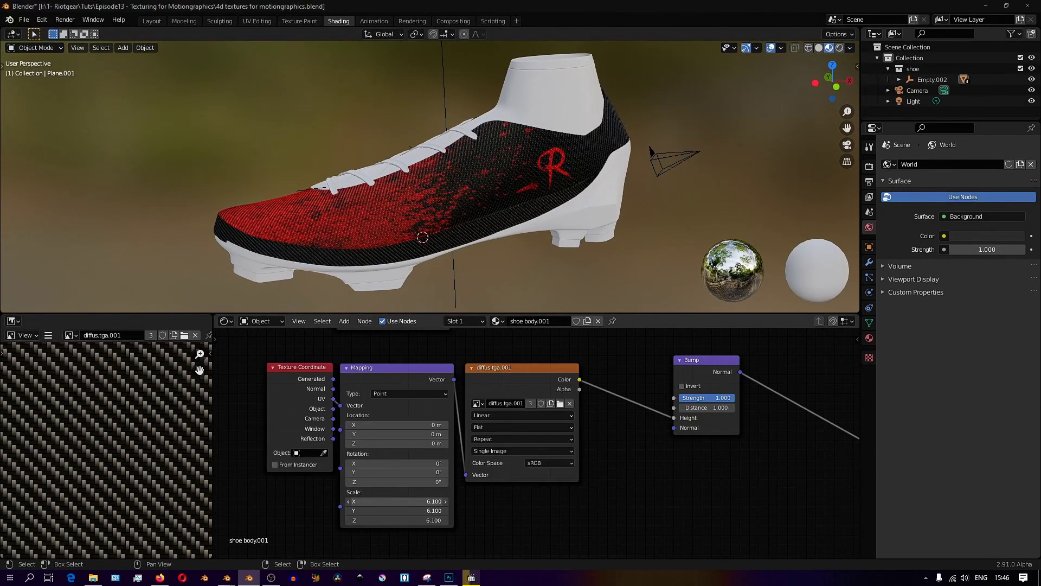
scroll(426, 227, "up", 4)
middle_click_drag(426, 227, 461, 202)
scroll(454, 213, "down", 1)
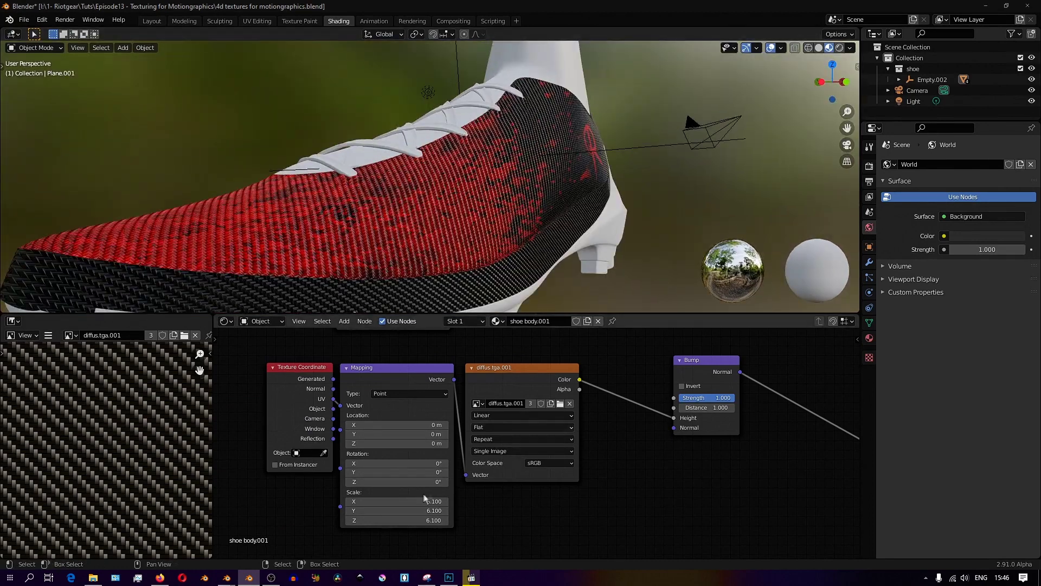
left_click_drag(425, 499, 441, 520)
- Set the Bump node's strength to 0.193 and check the softened weave on the shoe
mouse_move(707, 397)
left_mouse_down()
mouse_move(682, 397)
mouse_move(691, 397)
left_mouse_up()
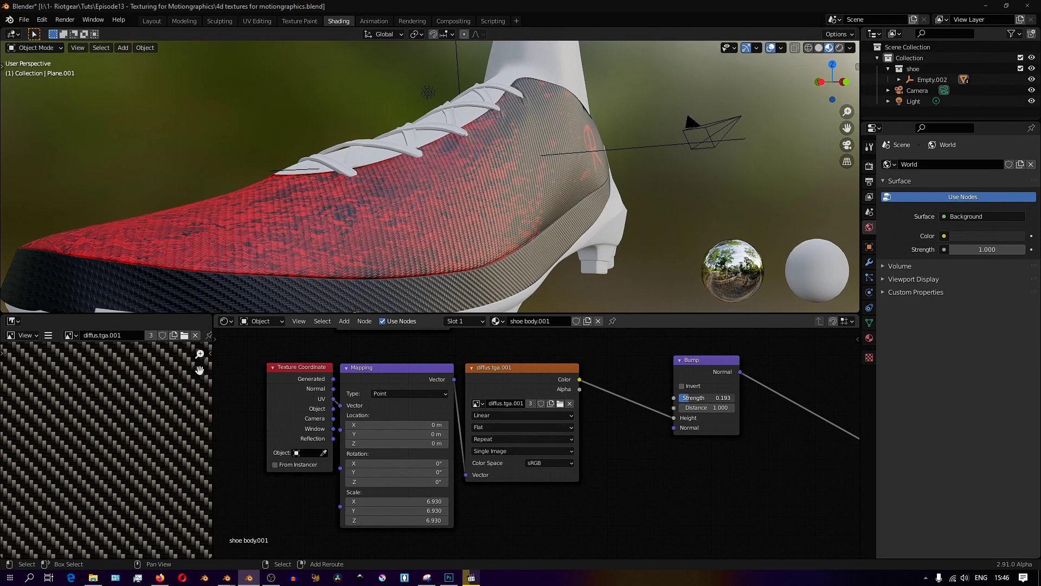
scroll(444, 206, "down", 4)
middle_click_drag(455, 206, 435, 200)
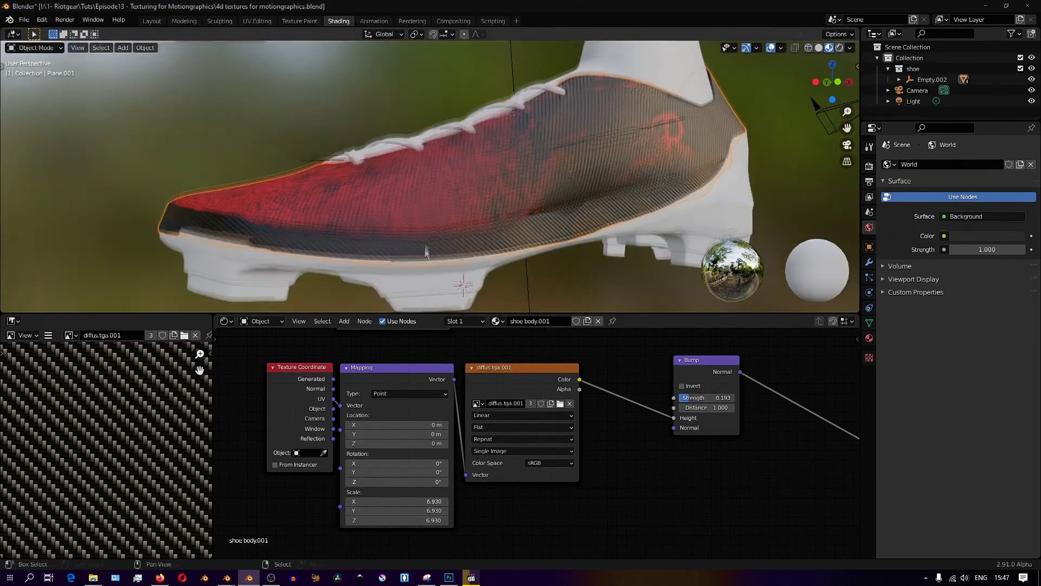
- Enter Edit Mode on the shoe body, select the band along its lower edge, and turn on X-ray in front view
key("Tab")
middle_click_drag(425, 251, 403, 188)
key("3")
right_click(403, 189, "alt")
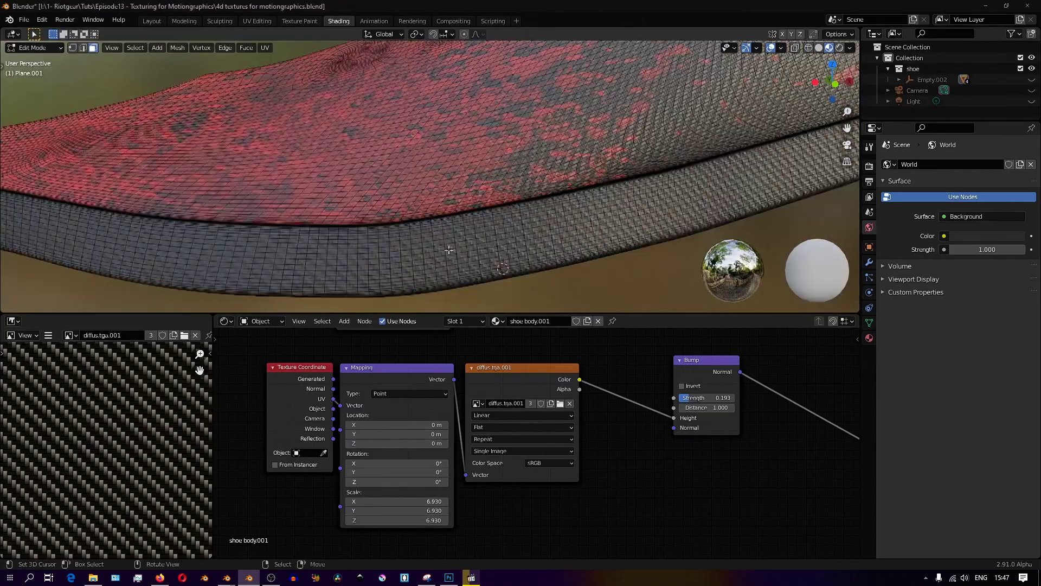
left_click(135, 48)
left_click(133, 72)
key("l")
key("1")
middle_click_drag(172, 116, 302, 199)
key("KP_1")
key("alt+z")
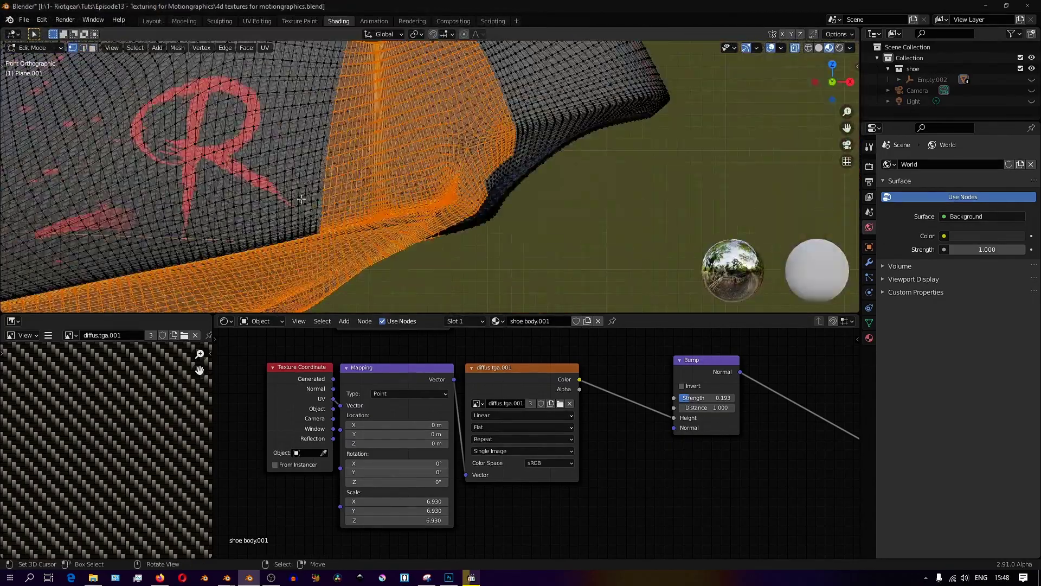
- Refine the lower band's selection around the heel with Circle Select and check it from the side
scroll(302, 199, "down", 4)
scroll(450, 190, "up", 10)
middle_click_drag(488, 174, 624, 184, "shift")
middle_click_drag(721, 168, 537, 179, "shift")
key("c")
middle_click_drag(494, 152, 407, 198)
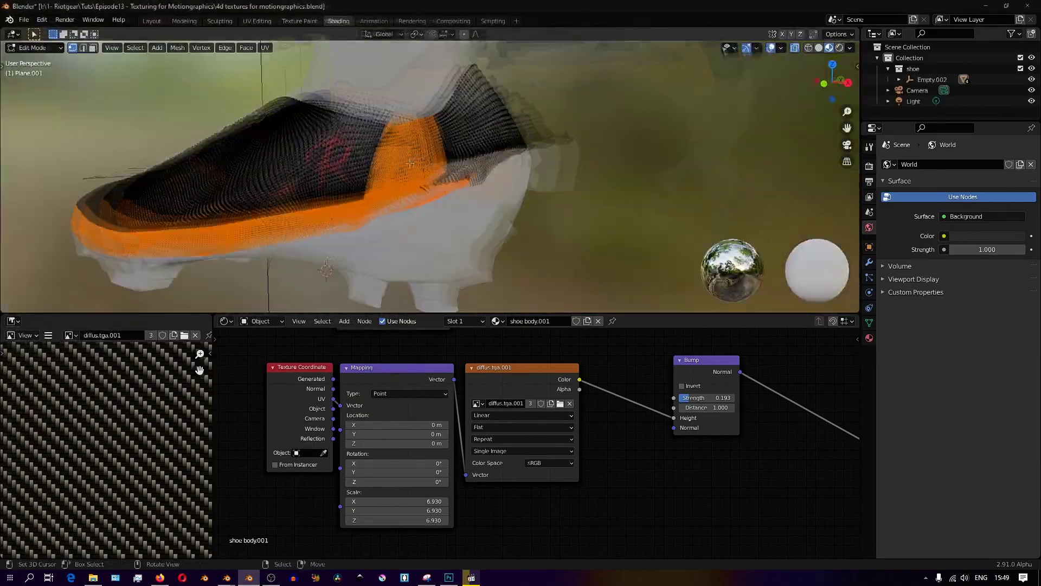
scroll(480, 224, "up", 5)
middle_click_drag(480, 224, 497, 212)
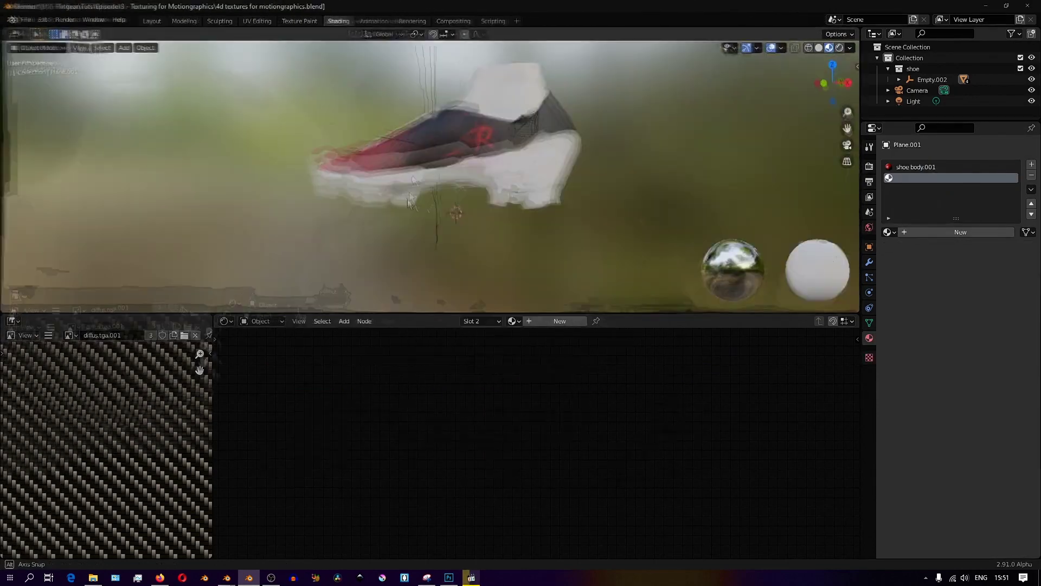
- Create a new material in the empty second material slot of the shoe body
left_click(559, 321)
key("shift+a")
mouse_move(378, 458)
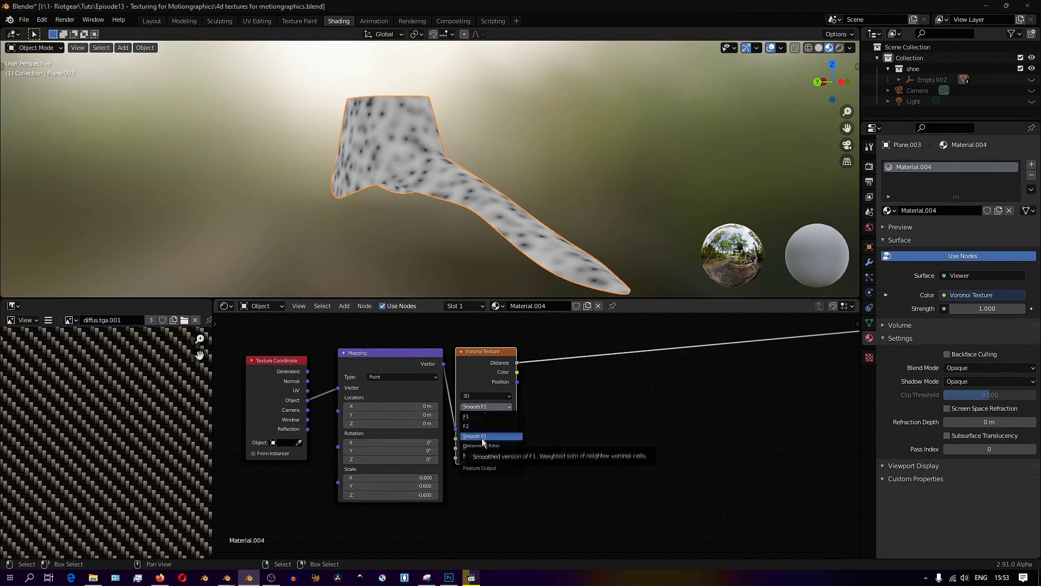
- Set the sock's Voronoi Texture to Distance To Edge and add a ColorRamp after it with the white stop at 0.064
left_click(483, 445)
key("shift+a")
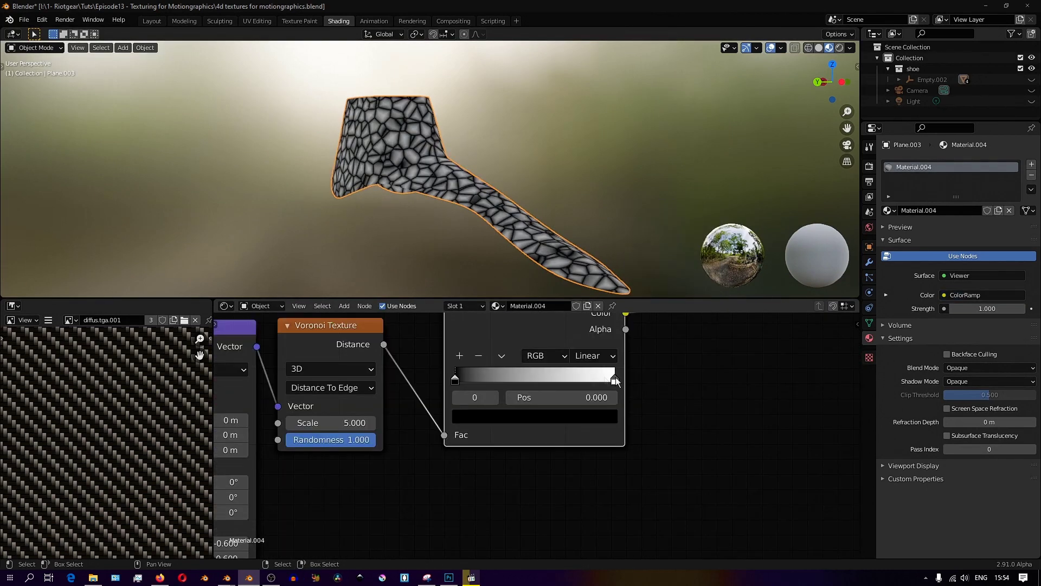
left_click_drag(616, 382, 463, 382)
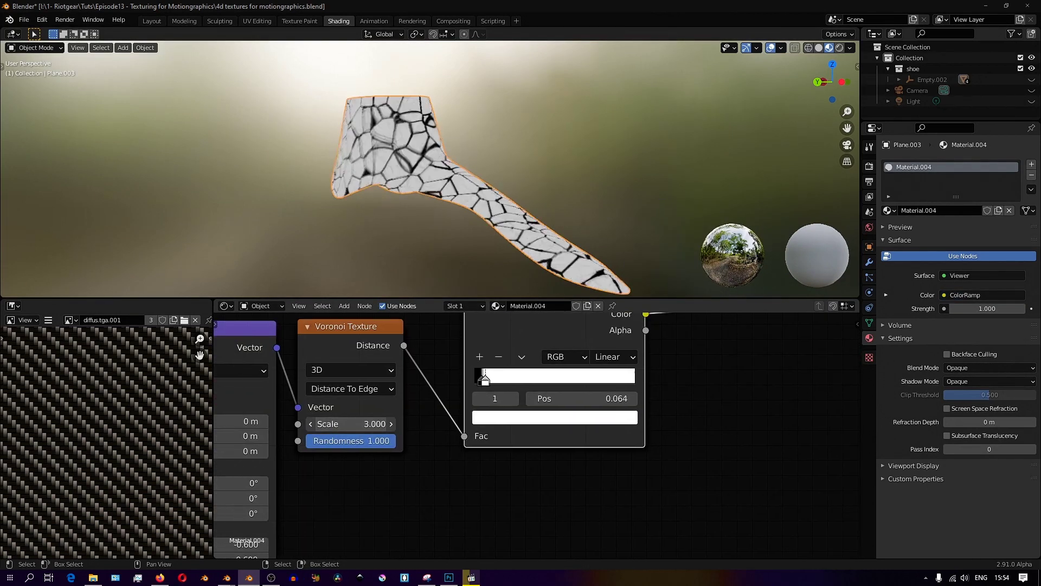
- Connect the red ColorRamp's colour to the Principled BSDF's Base Color and send the shader to the Material Output surface
middle_click_drag(434, 163, 380, 179)
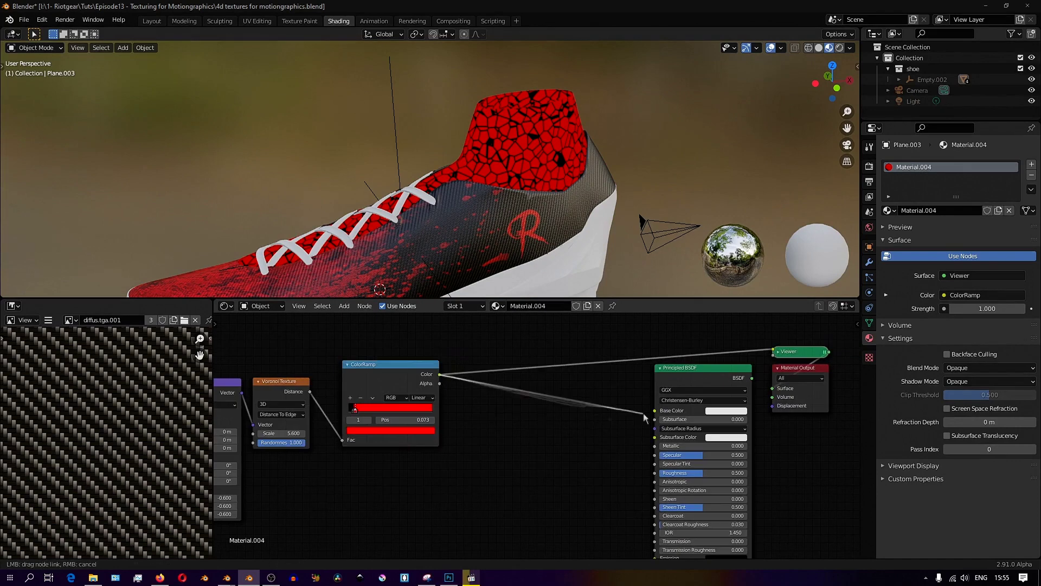
left_click_drag(663, 390, 779, 396)
left_click_drag(779, 396, 776, 389)
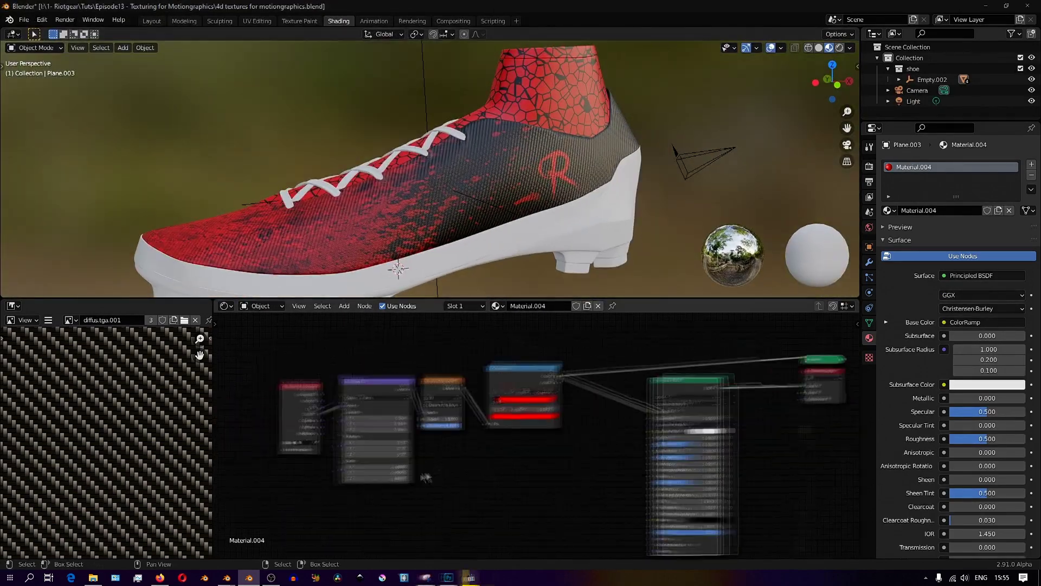
- Switch the sock's Voronoi Texture to 4D and set its W value to 0.740
left_click(472, 408)
left_click(454, 450)
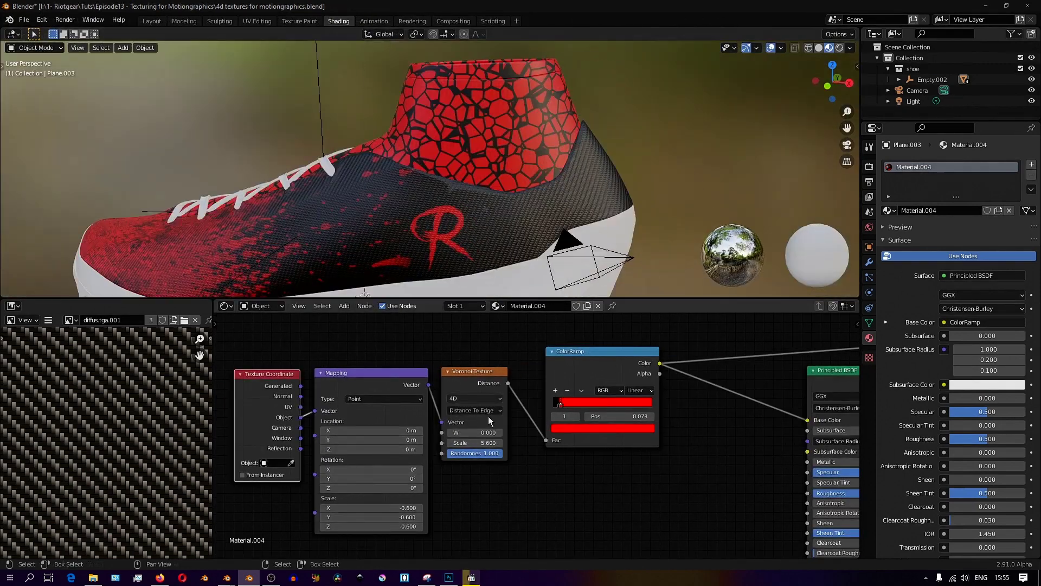
left_click_drag(450, 431, 472, 432)
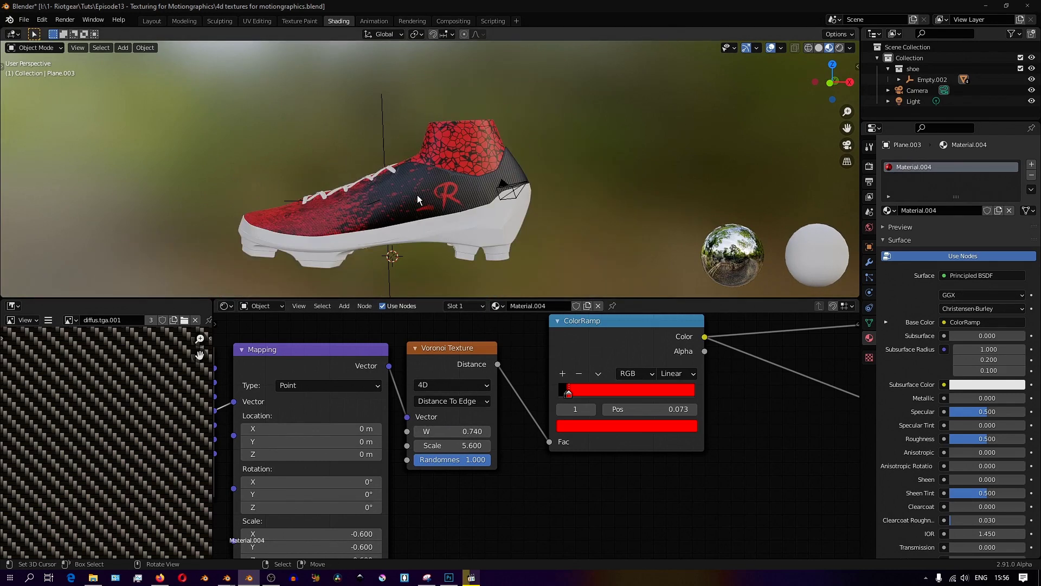
left_click(417, 194)
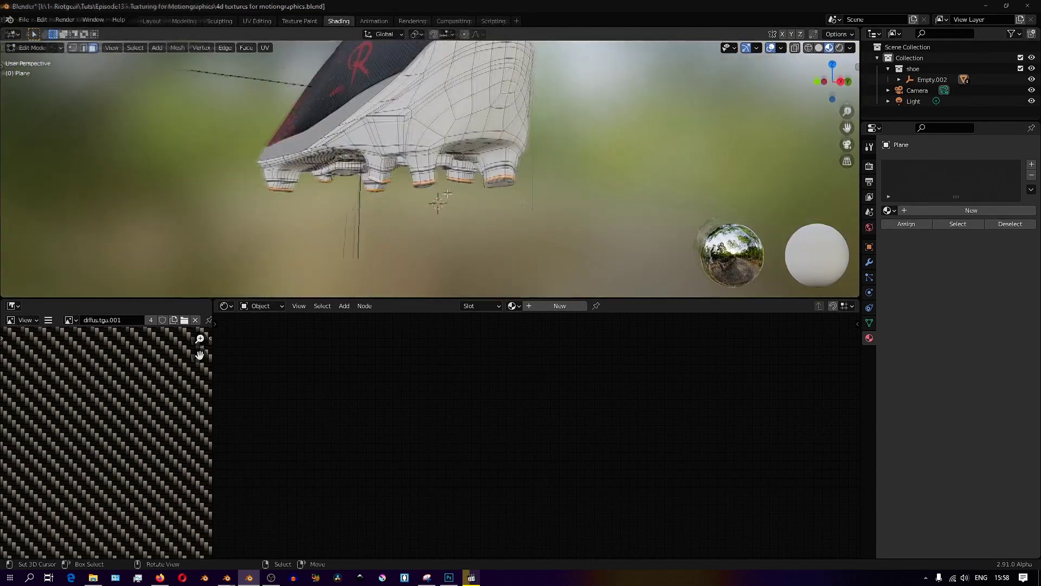
- Expand the face selection on the sole's stud tips with Select More and check it around the outsole
left_click(135, 47)
left_click(163, 182)
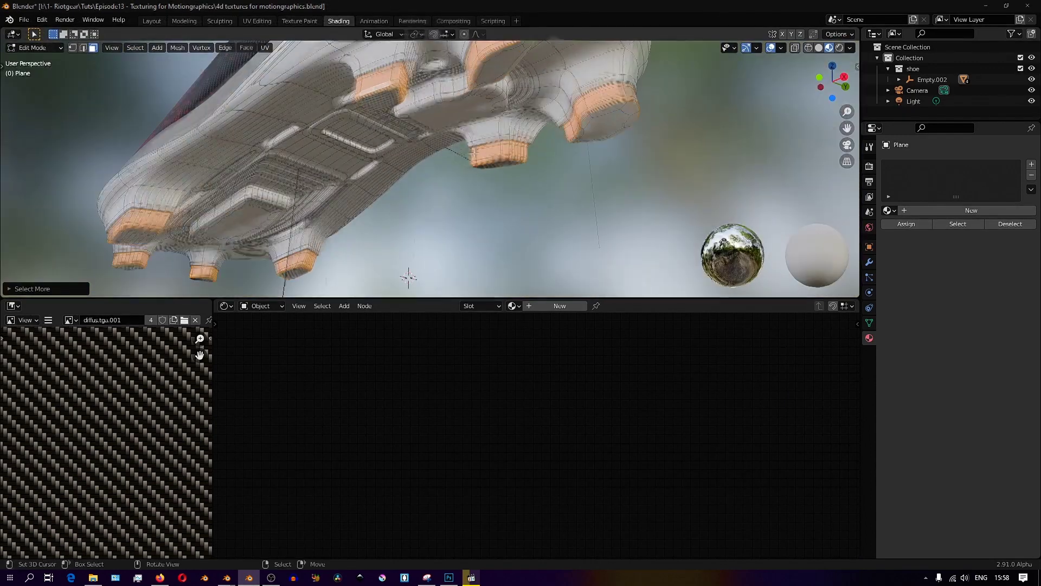
middle_click_drag(409, 277, 412, 250)
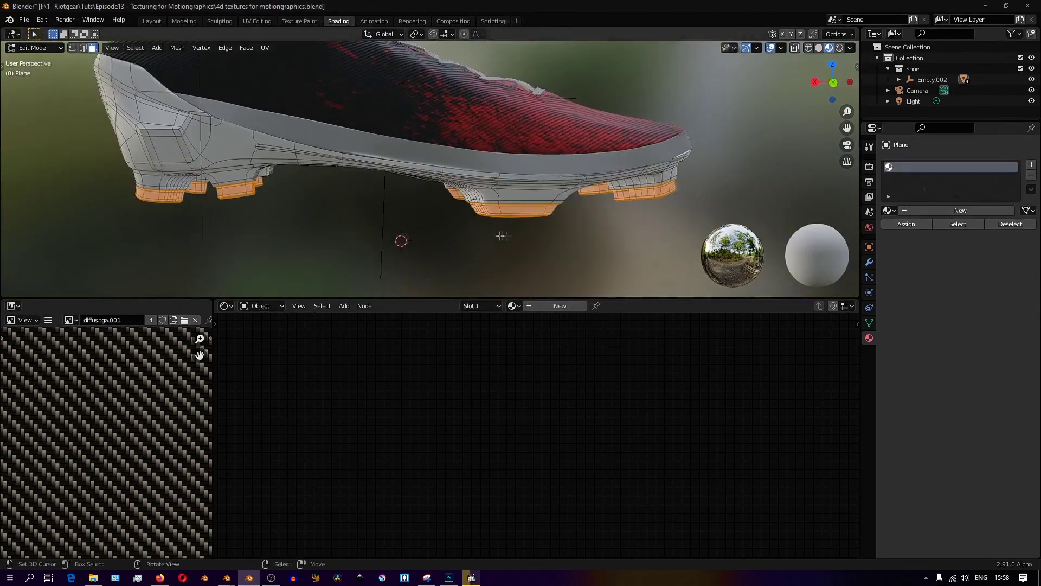
scroll(391, 218, "up", 2)
- Create a new material for the sole's studs and raise its Metallic value to 0.973, with the viewport overlays hidden
left_click(922, 211)
middle_click_drag(827, 395, 465, 425)
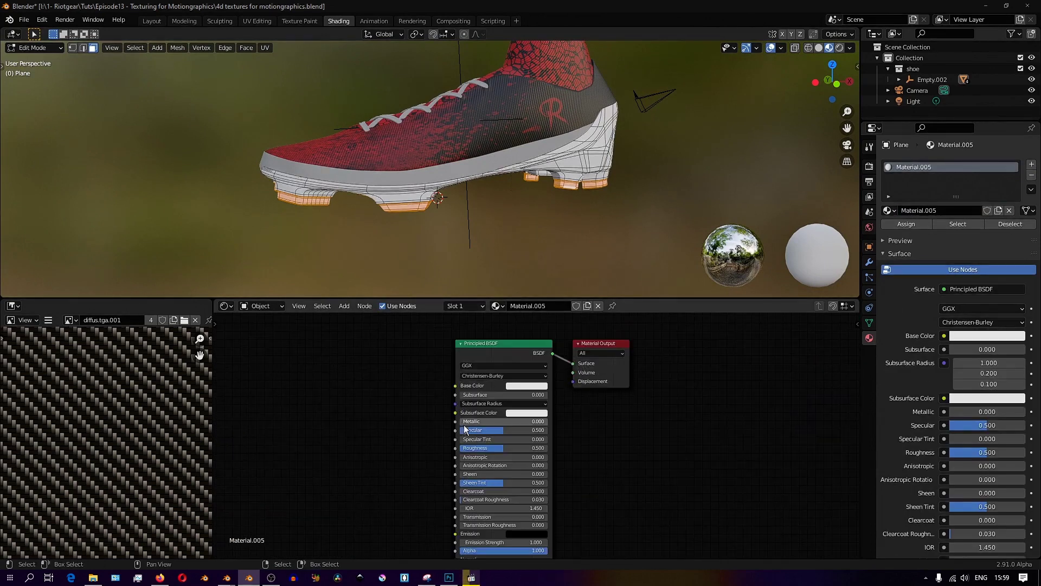
left_click_drag(464, 422, 548, 421)
middle_click_drag(623, 132, 624, 103)
scroll(624, 103, "up", 3)
left_click(771, 47)
left_click_drag(544, 421, 545, 422)
middle_click_drag(489, 499, 492, 453)
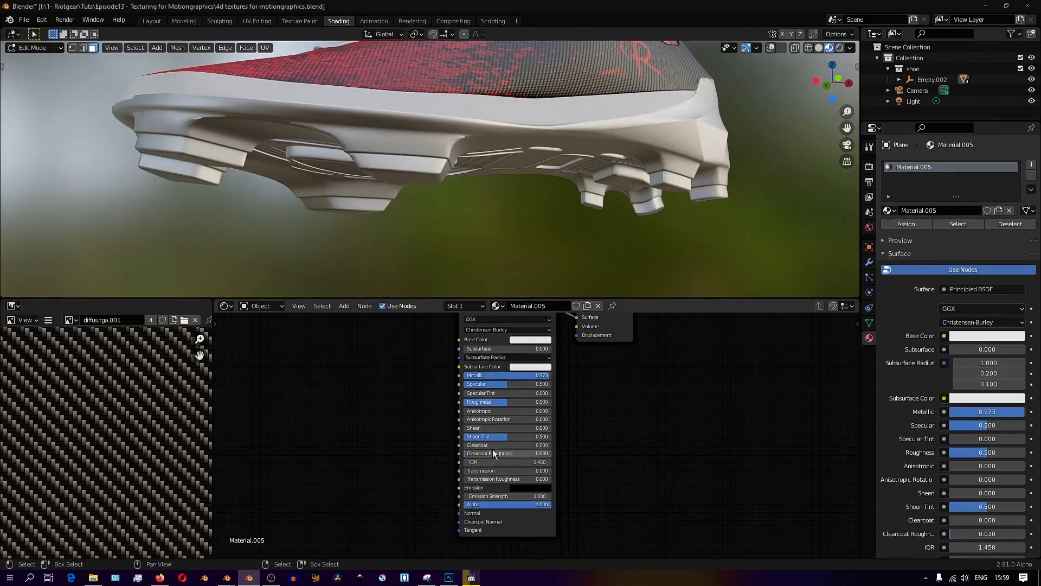
- Lower the stud material's Roughness to 0.273 and show the viewport overlays again
left_click_drag(507, 402, 488, 402)
middle_click_drag(596, 163, 563, 195)
scroll(564, 196, "down", 3)
scroll(564, 195, "up", 2)
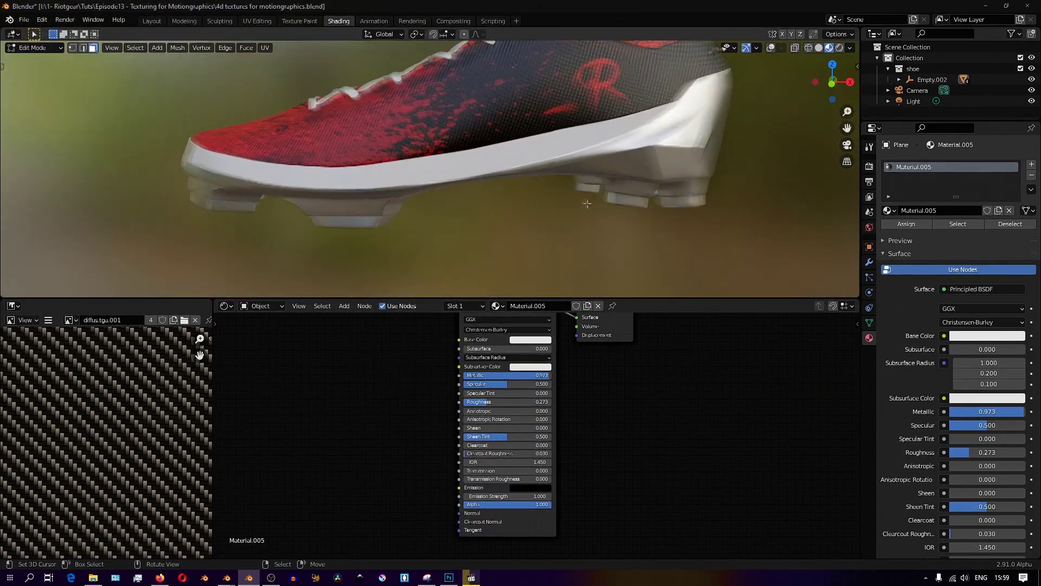
left_click(769, 48)
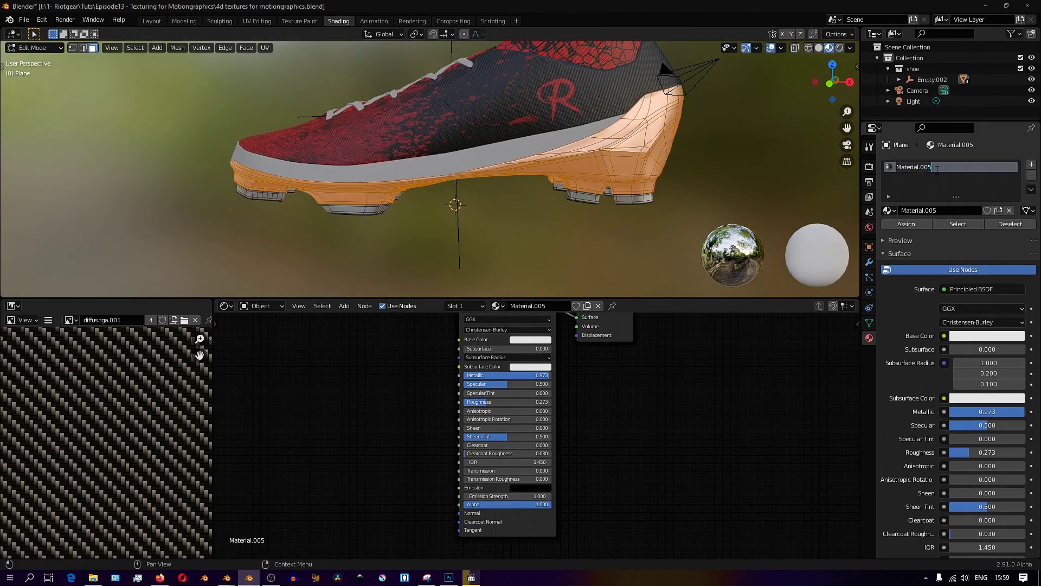
- Add a second material slot with a new material for the outsole, give it a dark grey base colour and return to Object Mode
left_click(1031, 165)
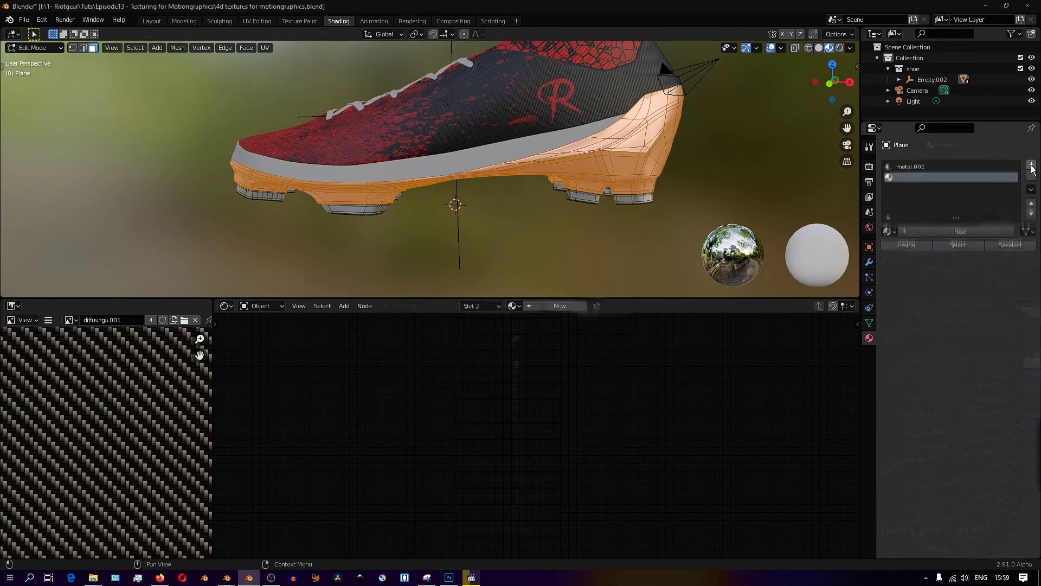
left_click(917, 232)
left_click(524, 383)
left_click_drag(608, 250, 609, 292)
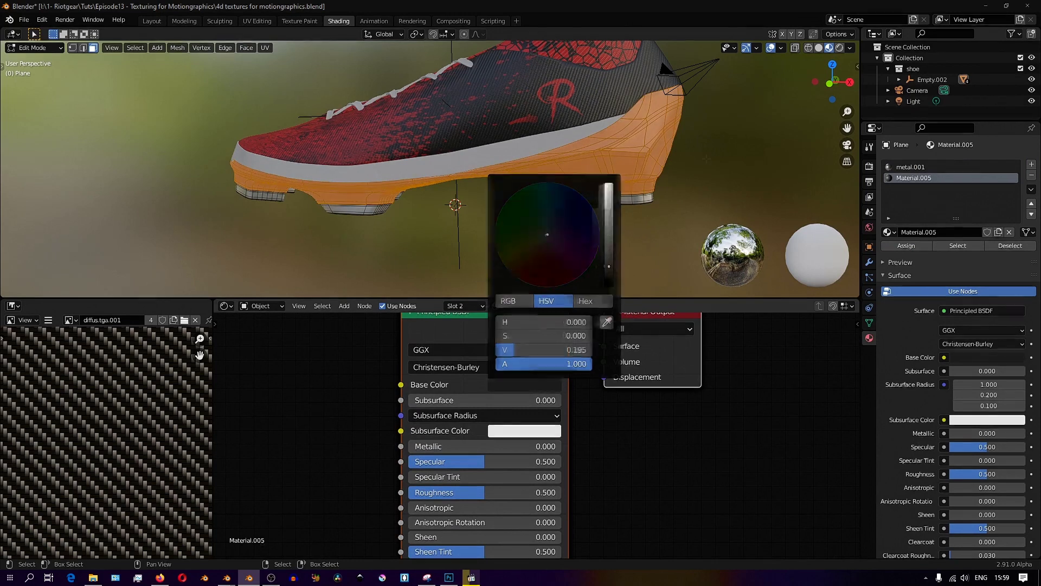
middle_click_drag(566, 163, 565, 222)
key("Tab")
- Add a Voronoi Texture with Texture Coordinate and Mapping nodes to the outsole material and preview it on the sole
scroll(537, 441, "down", 3)
key("shift+a")
mouse_move(348, 383)
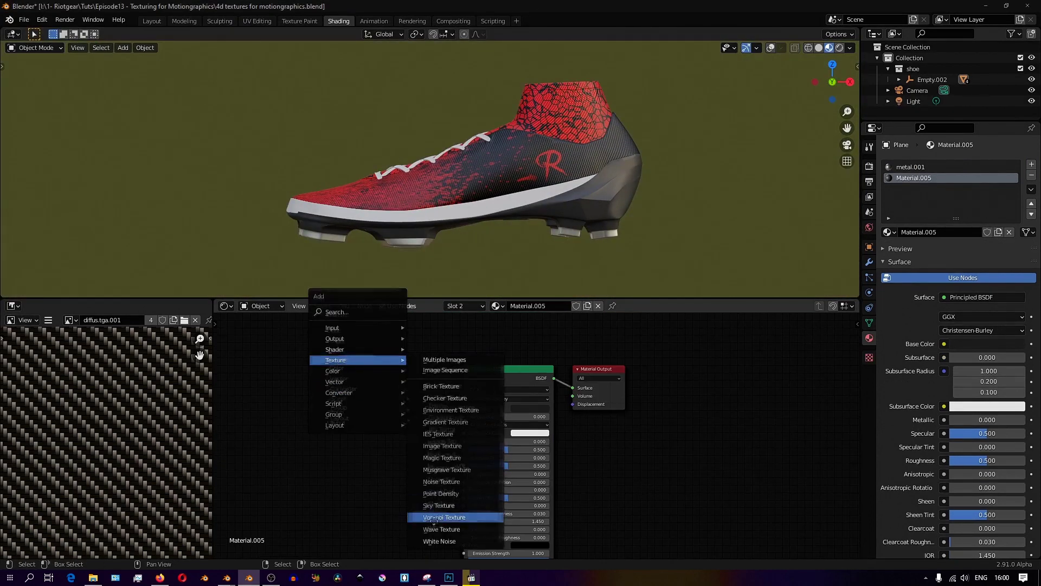
left_click(433, 518)
left_click(301, 487)
middle_click_drag(307, 404, 395, 397)
key("ctrl+t")
scroll(396, 397, "up", 2)
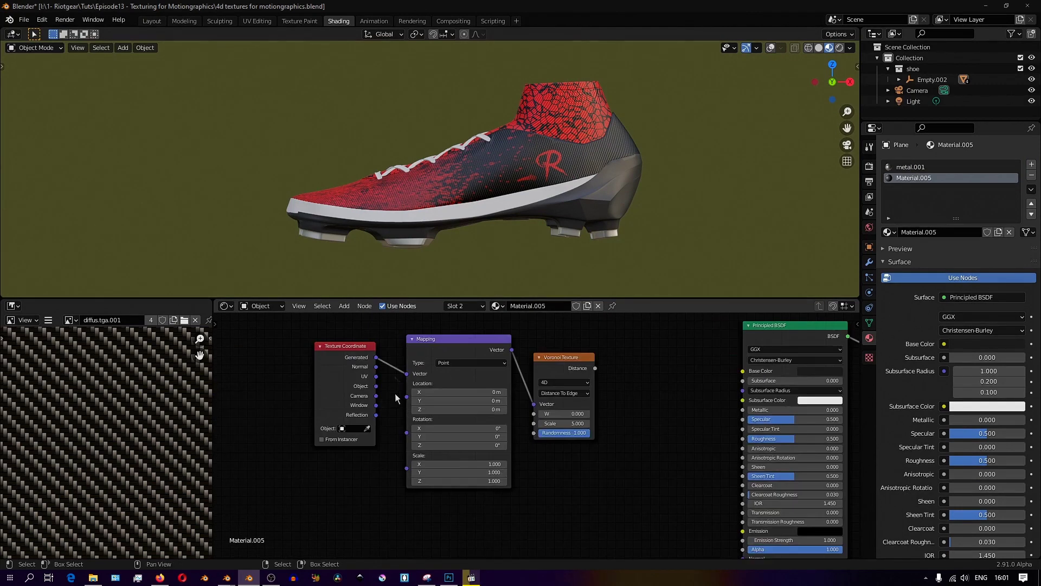
left_click(537, 376, "ctrl+shift")
scroll(529, 393, "down", 3)
scroll(535, 413, "up", 2)
- Spread out the Texture Coordinate, Mapping and Voronoi Texture nodes, with Object coordinates feeding the mapping
left_click_drag(366, 401, 341, 400)
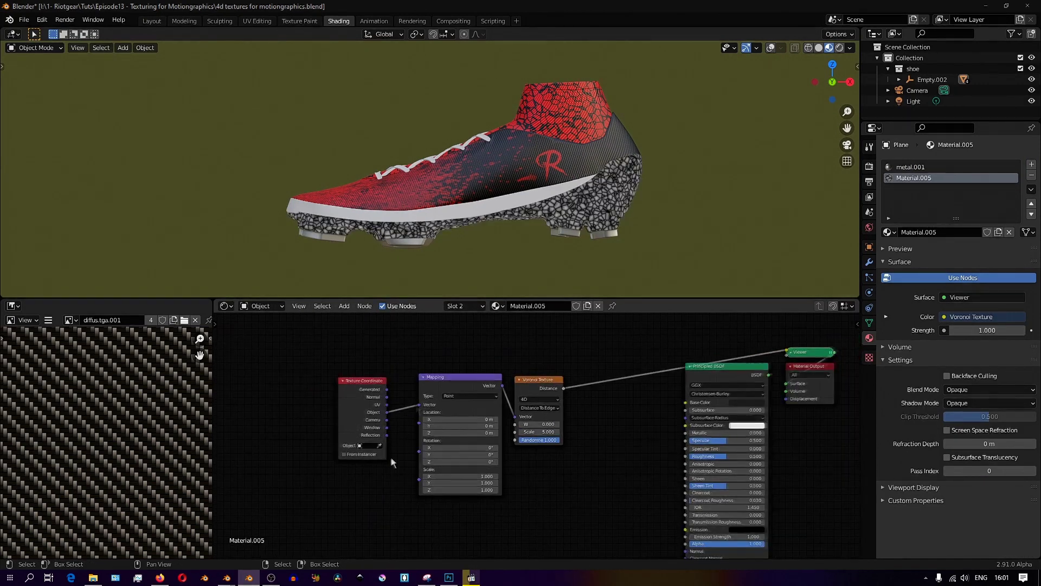
scroll(391, 462, "down", 2)
left_click_drag(382, 389, 267, 386)
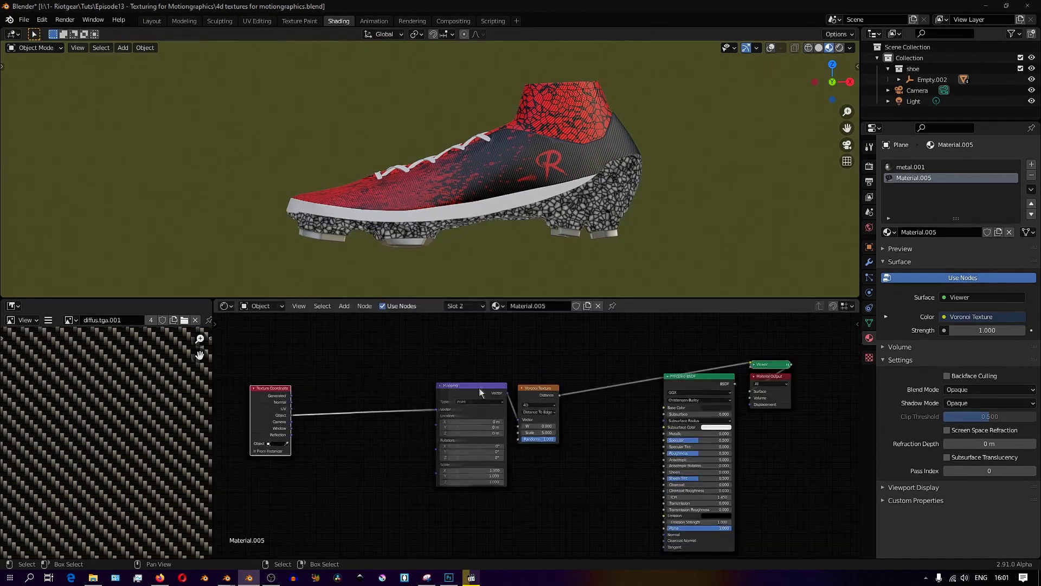
left_click_drag(478, 392, 355, 397)
left_click_drag(539, 390, 422, 394)
scroll(461, 425, "up", 3)
- Add a MixRGB node beside the Voronoi Texture and expand the node editor over the image editor area
key("shift+a")
mouse_move(499, 418)
left_click(548, 484)
left_click(486, 411)
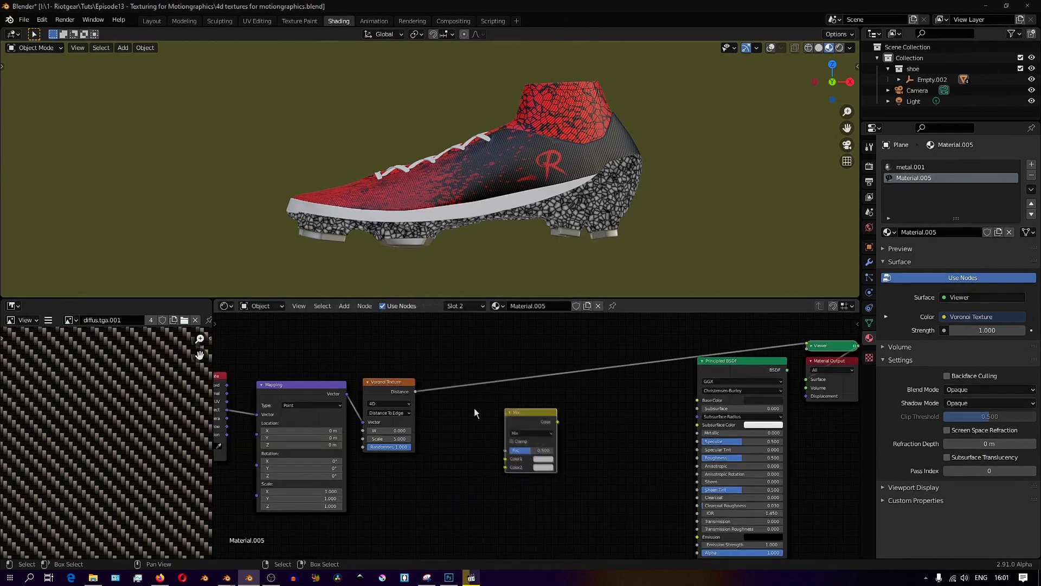
left_click_drag(215, 302, 162, 347)
scroll(441, 432, "down", 2)
scroll(441, 432, "up", 4)
middle_click_drag(442, 432, 559, 412)
- Insert the Mix node after the Voronoi Texture and set its factor to 0 and its second colour to black
left_click_drag(529, 392, 538, 347)
left_click(543, 407)
left_click_drag(550, 384, 506, 384)
middle_click_drag(510, 423, 511, 443)
left_click_drag(531, 407, 543, 408)
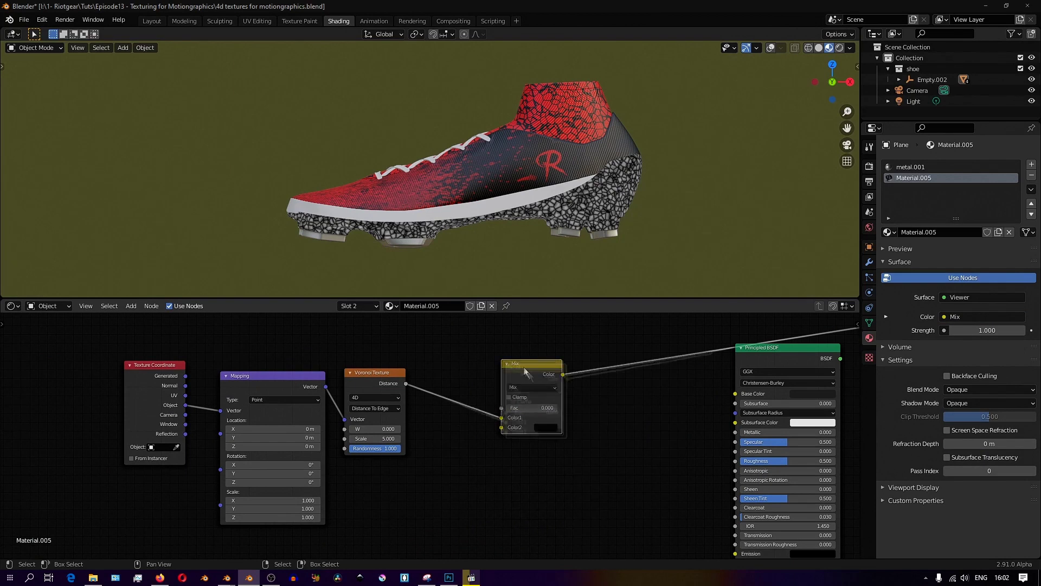
- Pull the Mix node out of the chain and insert a ColorRamp after the Voronoi Texture
left_click_drag(525, 370, 584, 445, "alt")
key("shift+a")
mouse_move(429, 459)
left_click(505, 351)
left_click(458, 328)
scroll(488, 373, "up", 12)
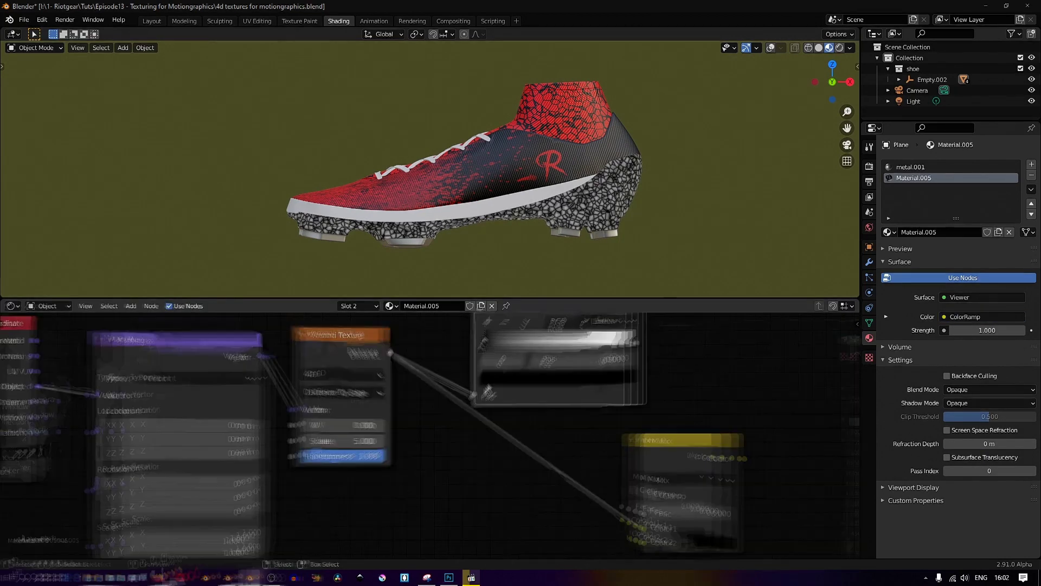
- Colour the Voronoi ramp's first stop red and its second stop black, and move the black stop to 0.023
left_click(461, 456)
left_click(623, 107)
left_click(512, 270)
left_click(676, 396)
left_click(577, 452)
left_click(622, 283)
left_click_drag(675, 396, 559, 399)
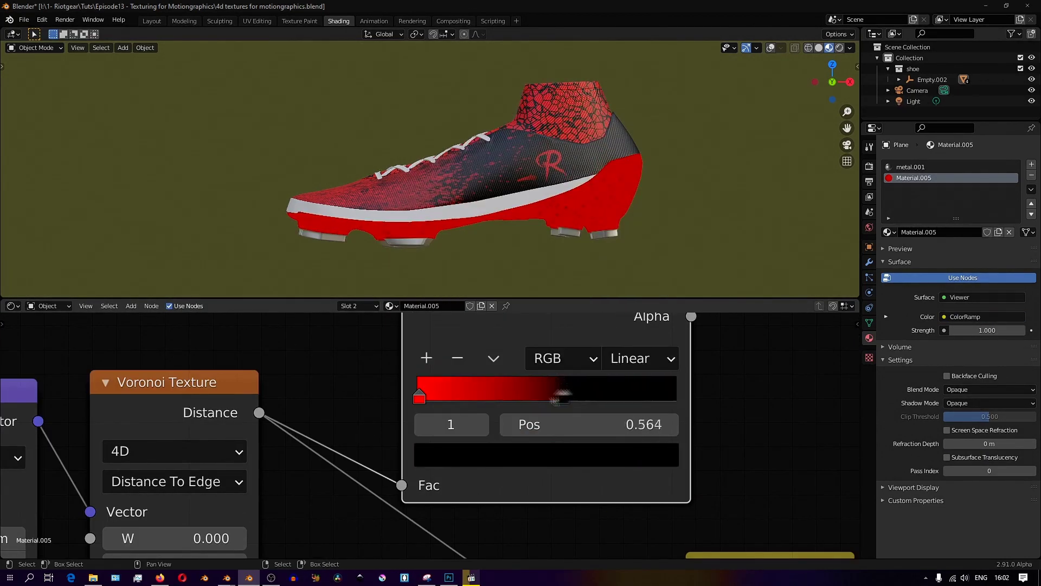
left_click_drag(434, 407, 424, 407)
scroll(423, 407, "down", 2)
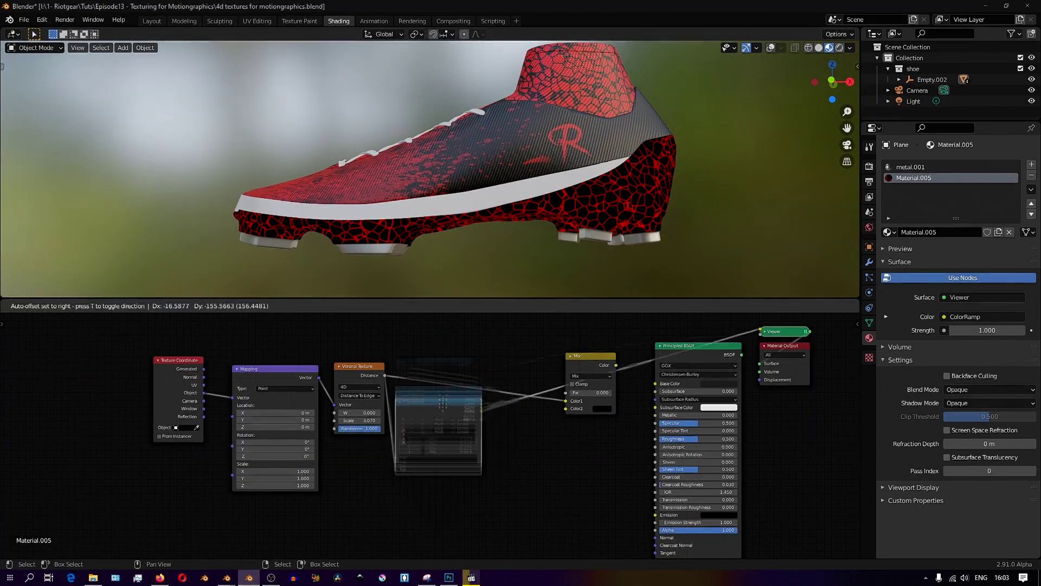
- Place the red ColorRamp in front of the Mix node and set the blend mode to Multiply
left_click(455, 412)
left_click(562, 366)
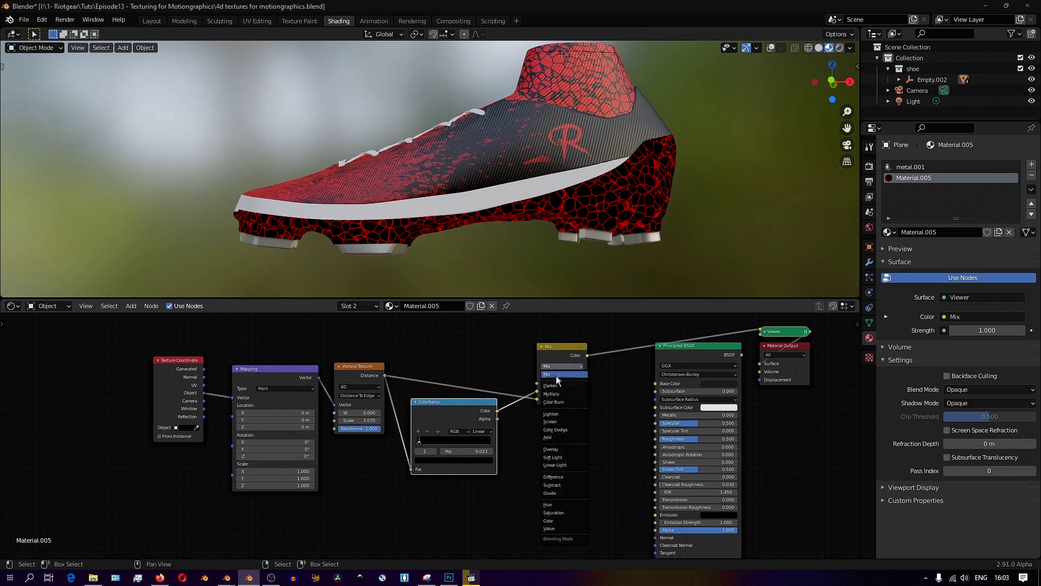
left_click(552, 394)
- Add a Gradient Texture with Texture Coordinate and Mapping nodes, preview it on the sole and shift its X location to about -0.14 m
key("shift+a")
mouse_move(245, 334)
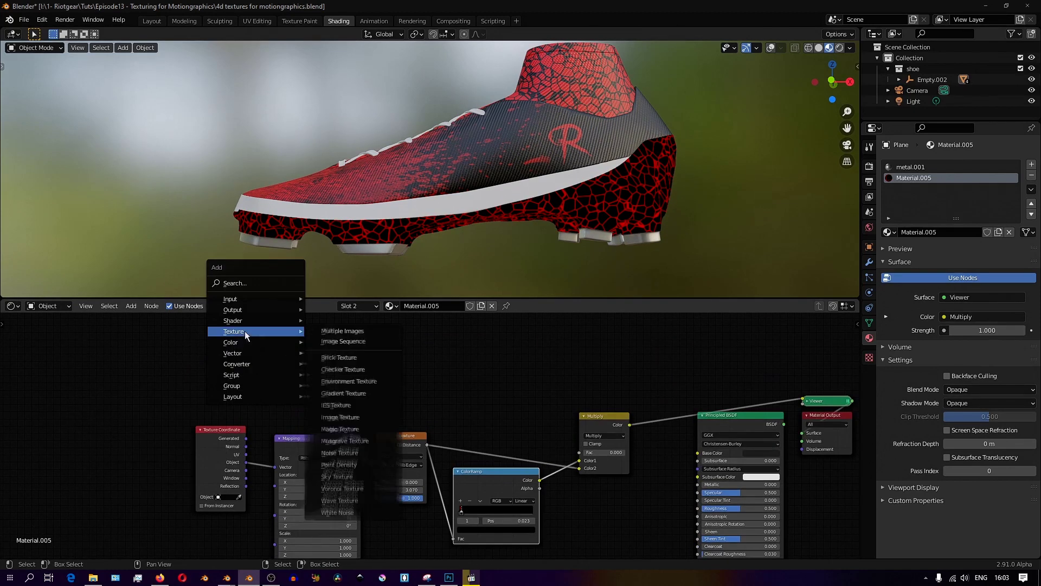
left_click(343, 393)
left_click(476, 333)
left_click(494, 346, "ctrl+shift")
left_click_drag(494, 346, 468, 344)
key("ctrl+t")
left_click_drag(365, 349, 350, 350)
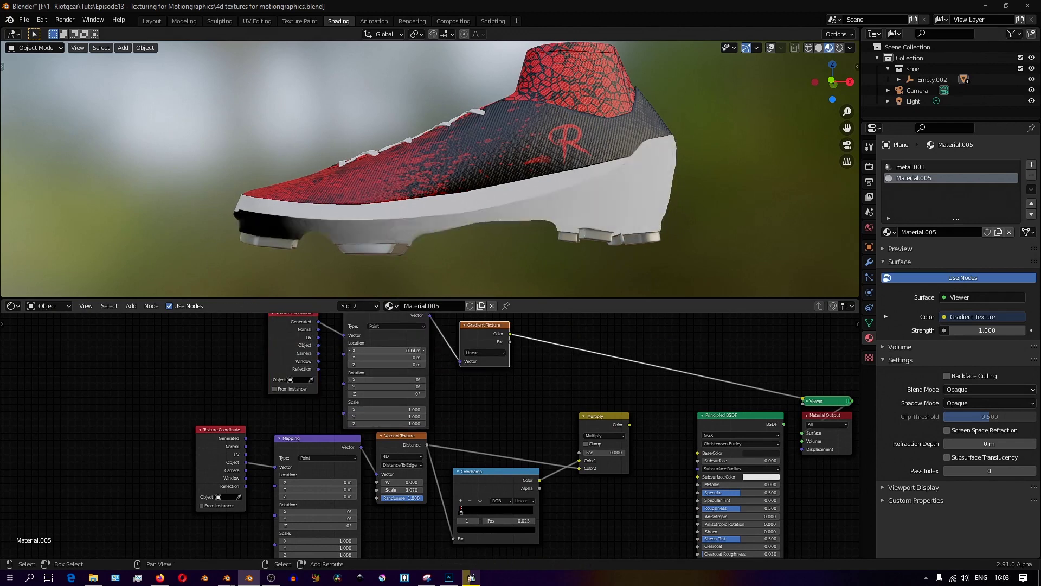
- Drive the Multiply node's factor with the gradient, preview the result and insert a ColorRamp between the two
scroll(470, 371, "down", 2)
left_click(536, 430, "ctrl+shift")
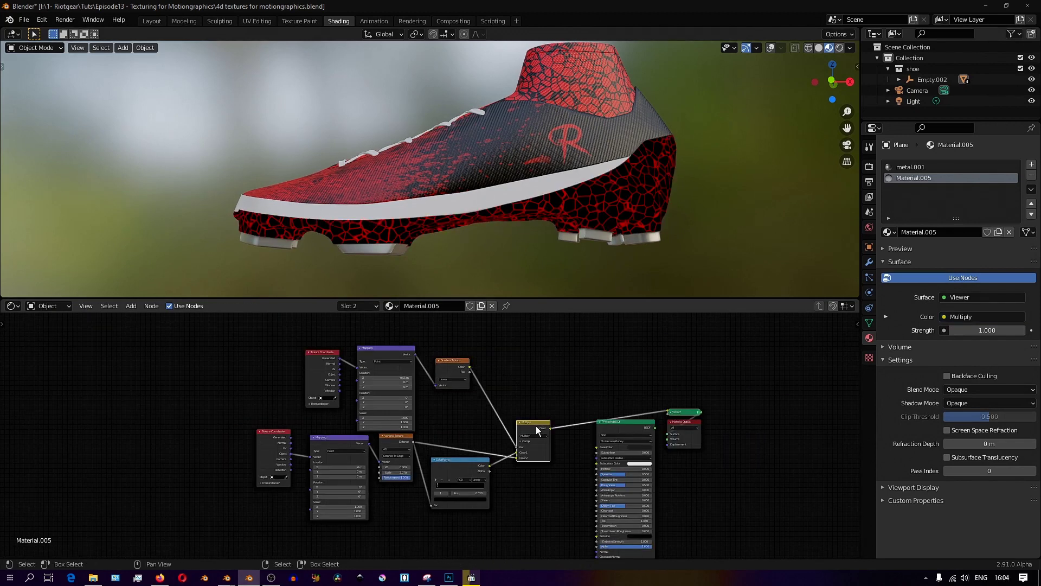
left_click_drag(360, 356, 327, 334)
left_click_drag(451, 360, 416, 328)
left_click(506, 290)
left_click(450, 341)
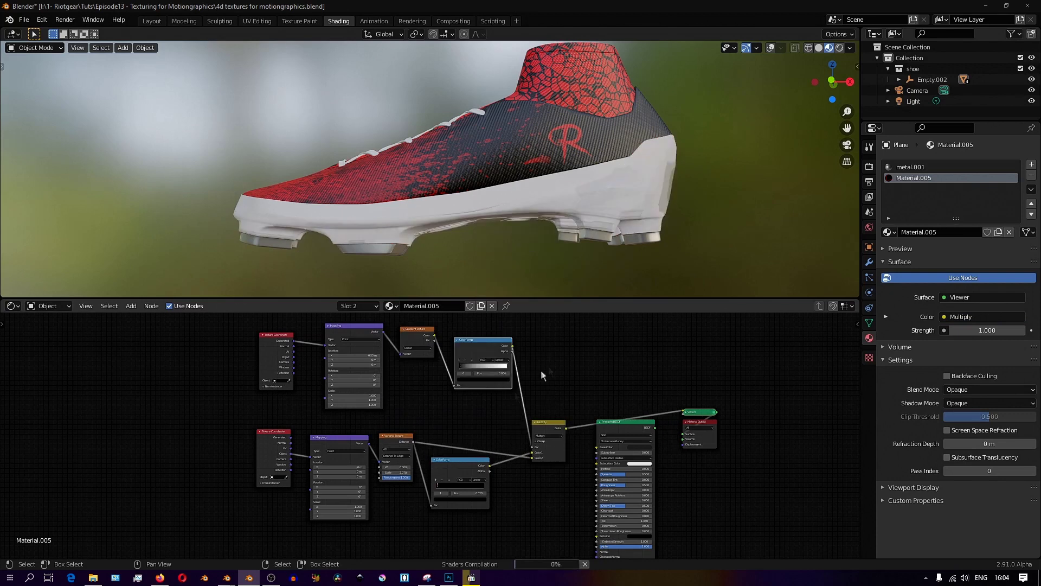
- Shift the gradient's Mapping location to 0.48 m in X
scroll(473, 350, "up", 5)
left_click_drag(205, 369, 193, 369)
scroll(430, 435, "down", 8)
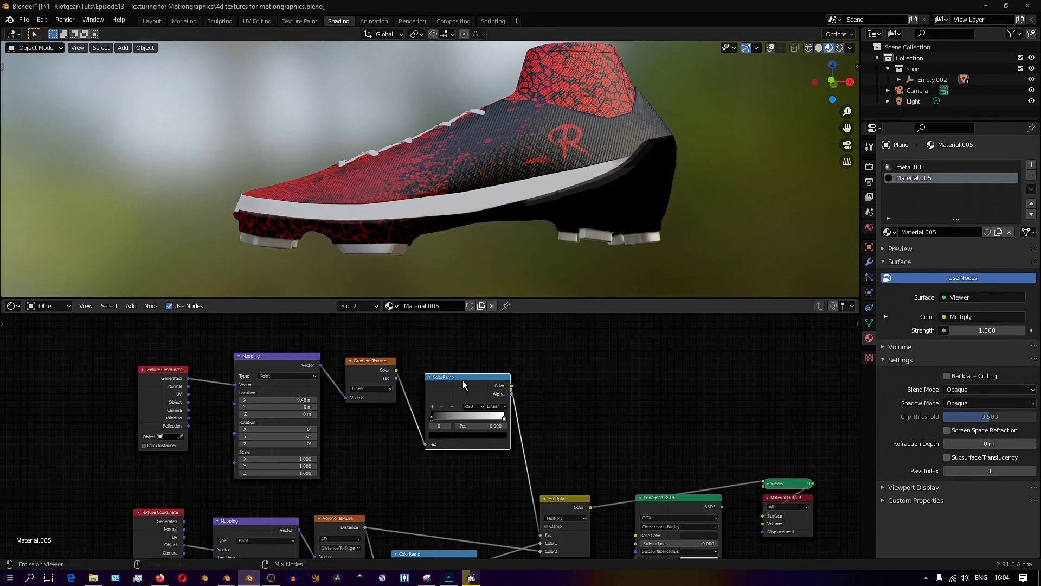
left_click(463, 379, "ctrl+shift")
left_click(373, 369, "ctrl+shift")
key("ctrl+z")
key("ctrl+z")
key("ctrl+z")
key("ctrl+z")
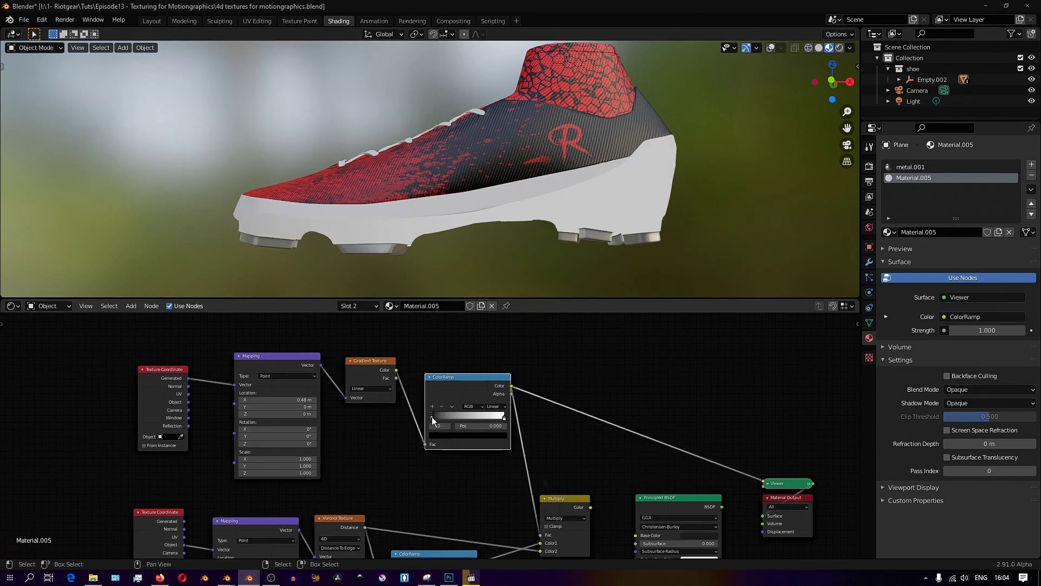
- Move the gradient ColorRamp's white stop to 0.877 and send the outsole's Principled BSDF to the material output
scroll(434, 410, "up", 4)
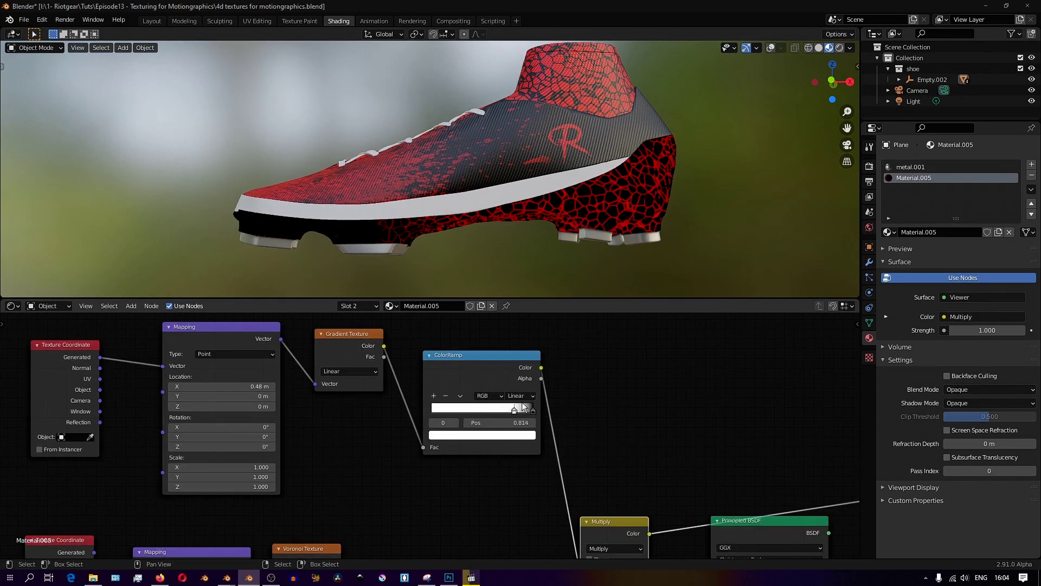
left_click_drag(527, 413, 513, 407)
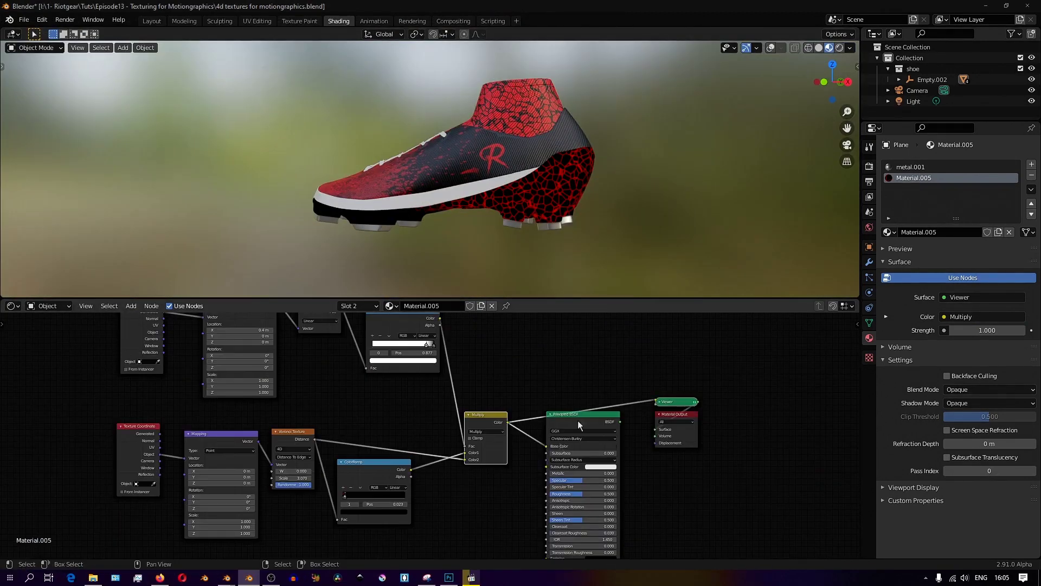
left_click(578, 421, "ctrl+shift")
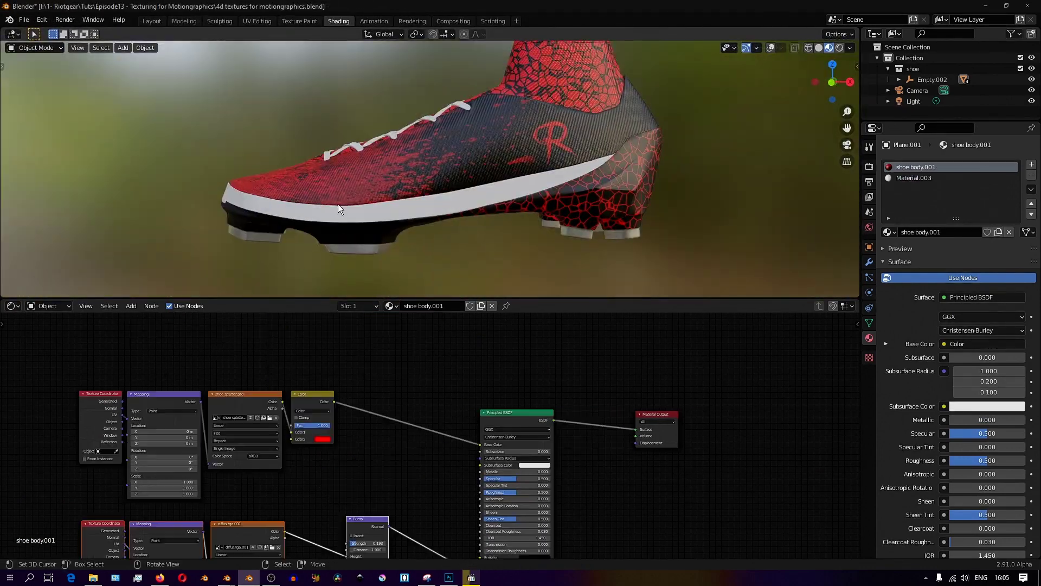
- Enter Edit Mode on the shoe body
key("Tab")
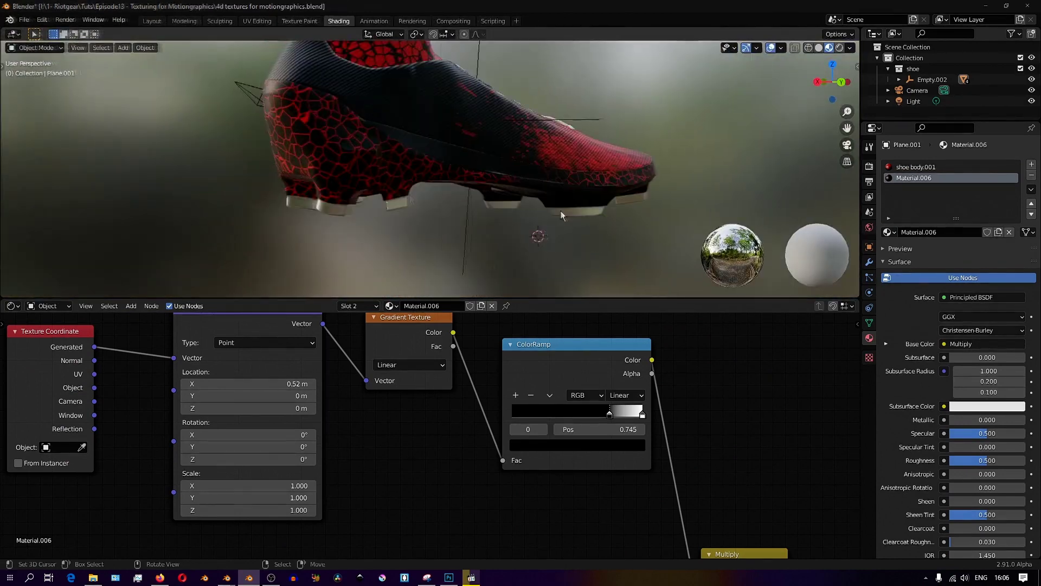
- Inspect the textured shoe and the lower band's cracked pattern from both sides
middle_click_drag(560, 211, 184, 208)
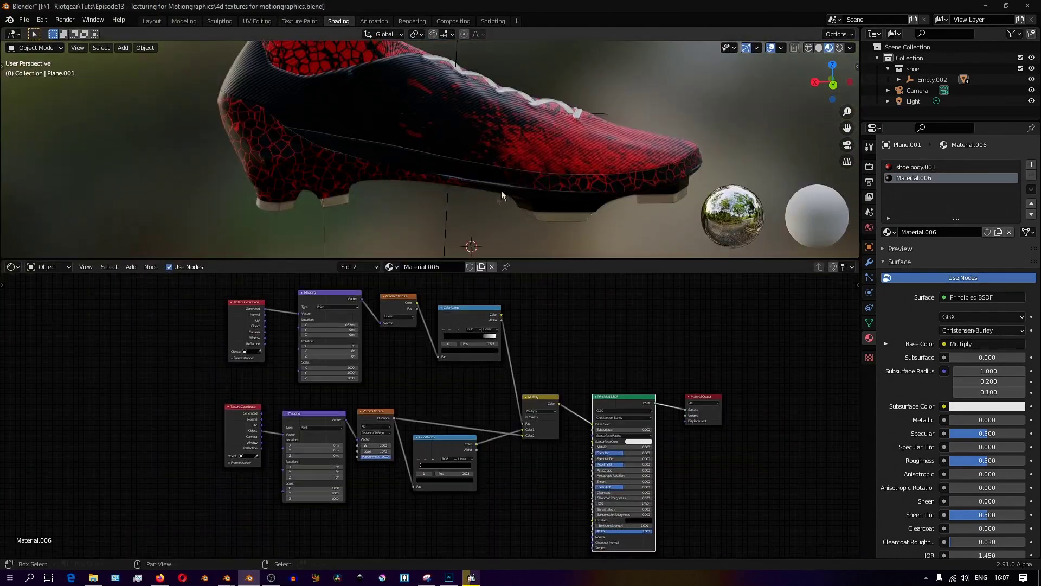
middle_click_drag(501, 189, 387, 203)
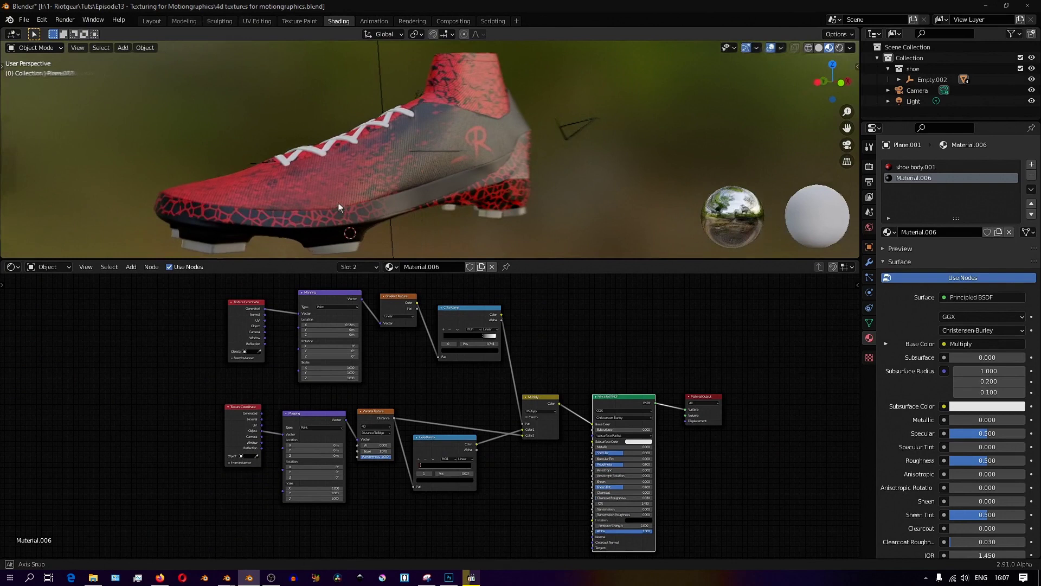
middle_click_drag(336, 204, 299, 200)
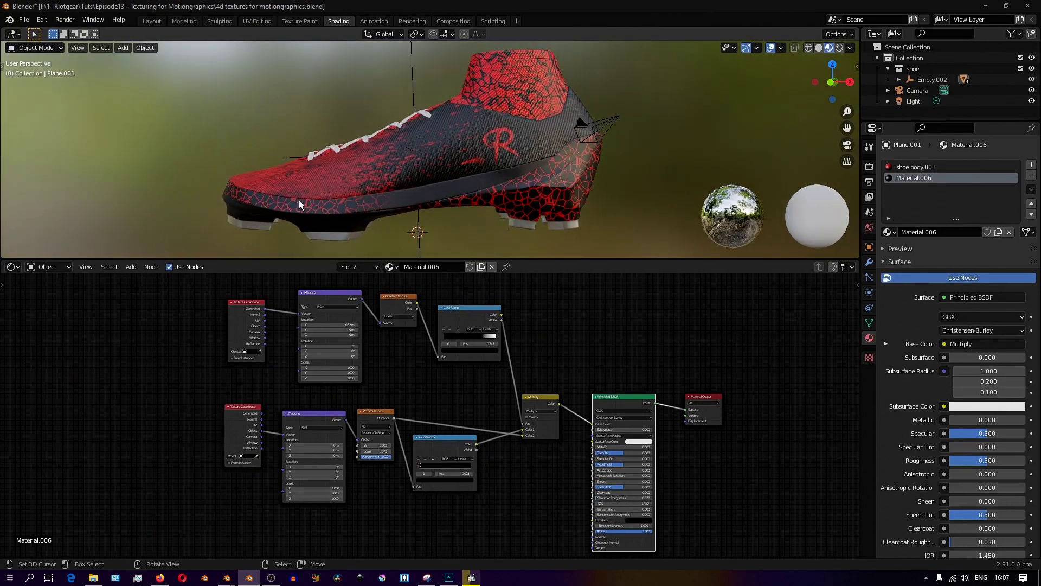
scroll(441, 403, "down", 1)
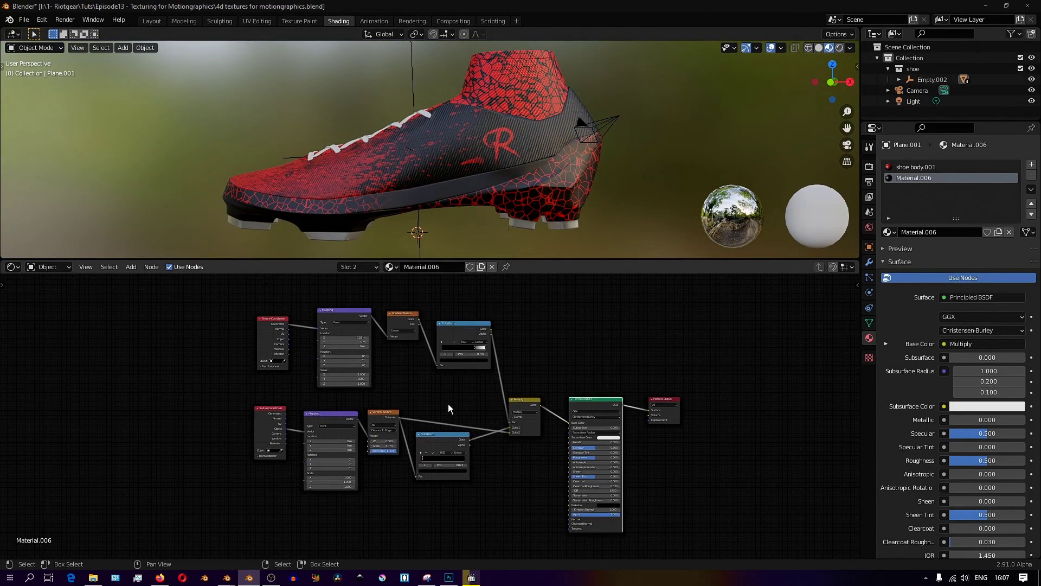
- Tidy the lower band's node layout, closing up the Mapping, Voronoi and ColorRamp nodes into compact gradient and Voronoi rows
scroll(448, 403, "up", 3)
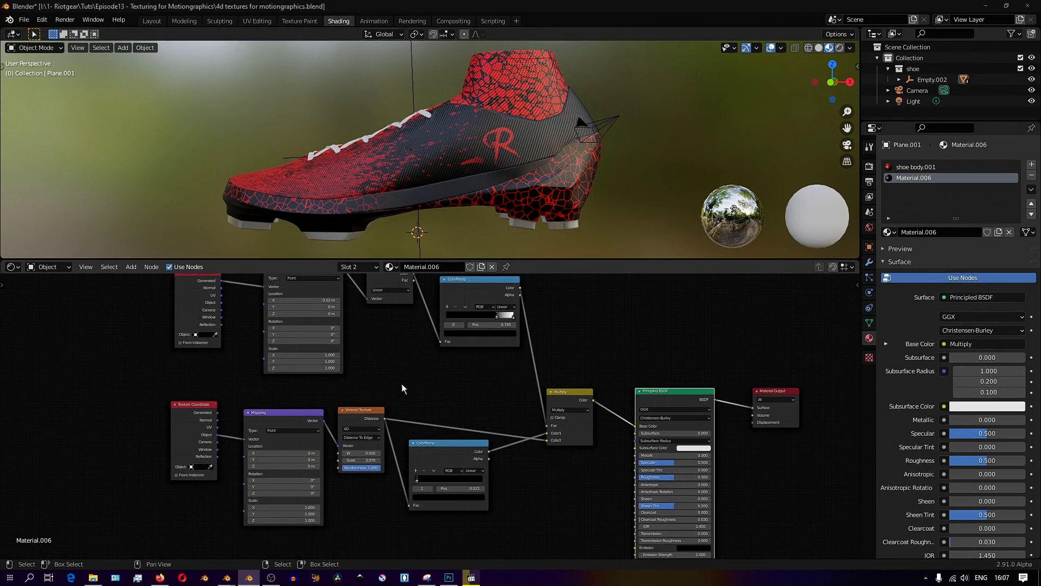
middle_click_drag(401, 387, 383, 402)
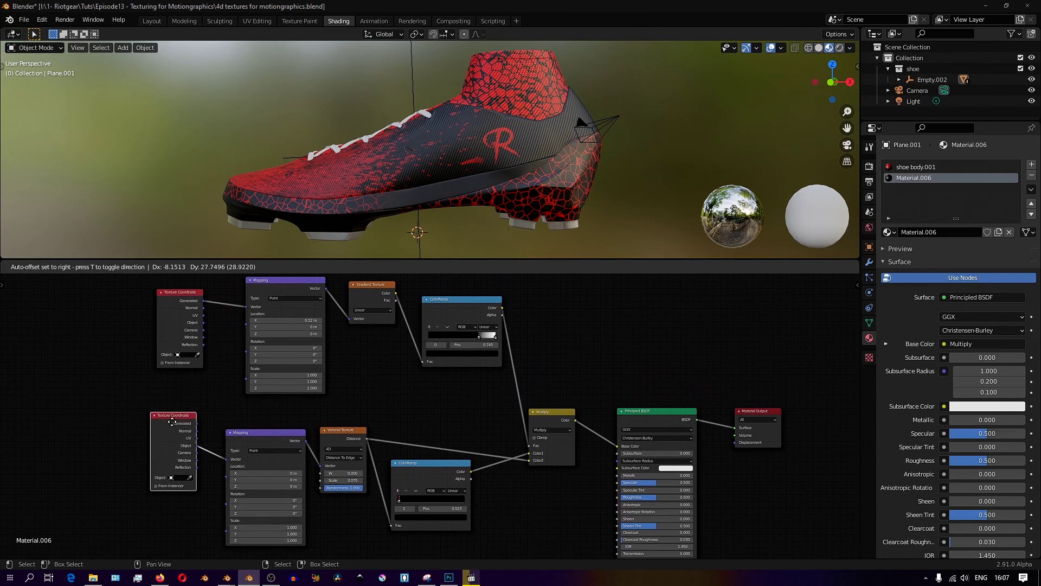
left_click_drag(265, 442, 256, 427)
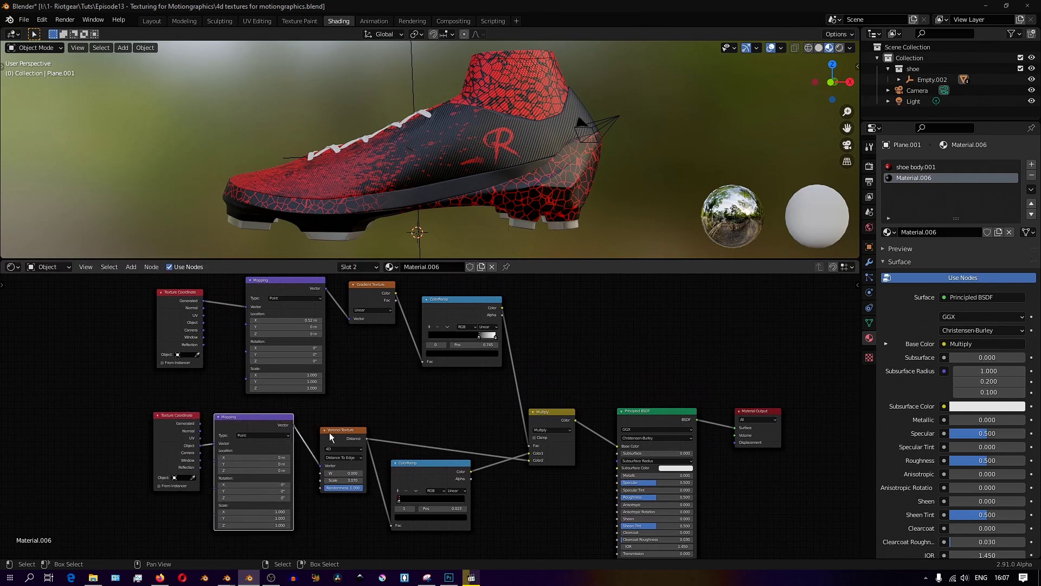
left_click_drag(330, 432, 319, 414)
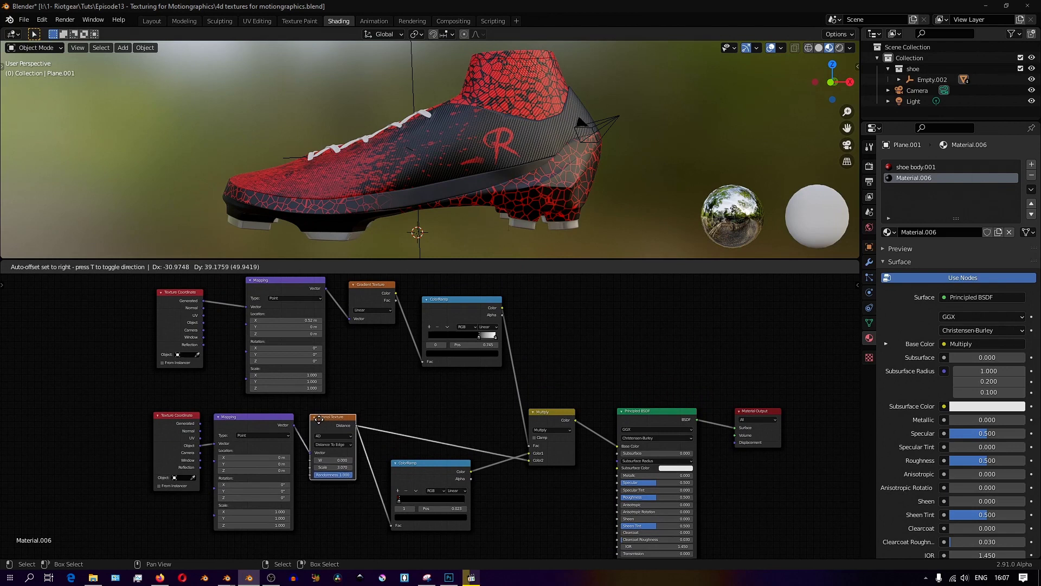
left_click_drag(424, 482, 409, 423)
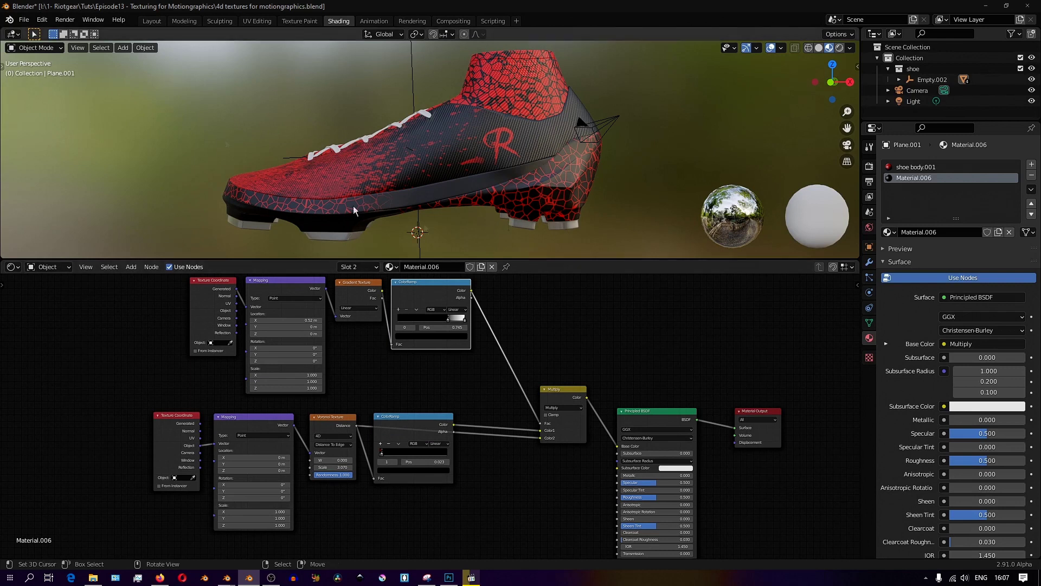
middle_click_drag(375, 382, 338, 382)
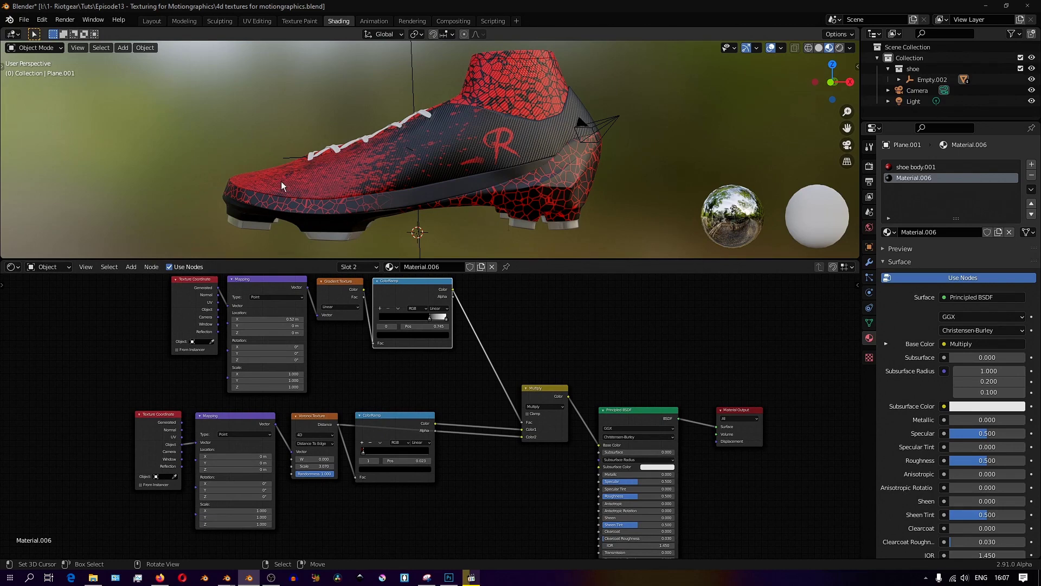
- Link the shoe body's materials to the laces, remove their Material.006 slot and name the remaining material copy shoe laces
scroll(281, 181, "up", 5)
middle_click_drag(281, 181, 407, 172)
right_click(382, 132)
right_click(420, 118, "shift")
key("ctrl+l")
left_click(396, 148)
right_click(341, 154)
right_click(374, 149)
left_click(948, 178)
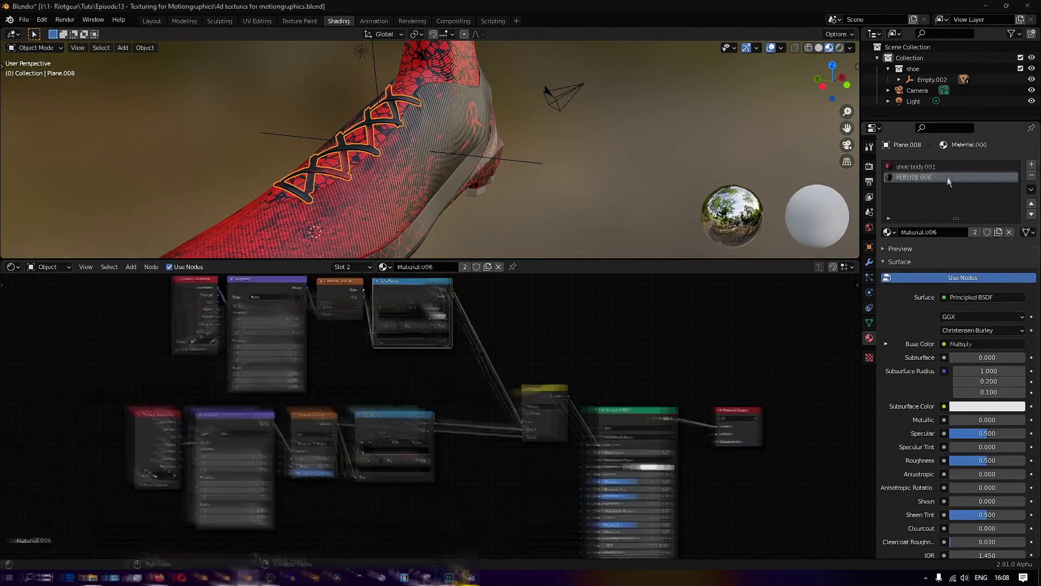
left_click(1030, 175)
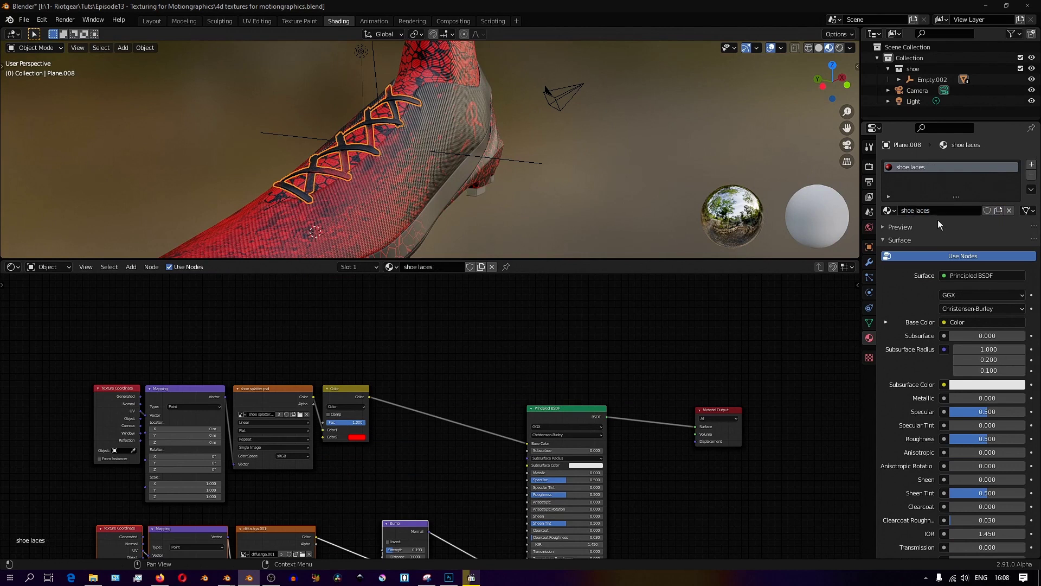
- Delete the splatter texture branch and its Color mix node from the shoe laces material, keeping the weave bump branch
scroll(466, 433, "down", 4)
middle_click_drag(466, 432, 491, 376)
scroll(490, 376, "up", 4)
left_click_drag(560, 365, 520, 371)
left_click_drag(379, 392, 158, 319)
key("x")
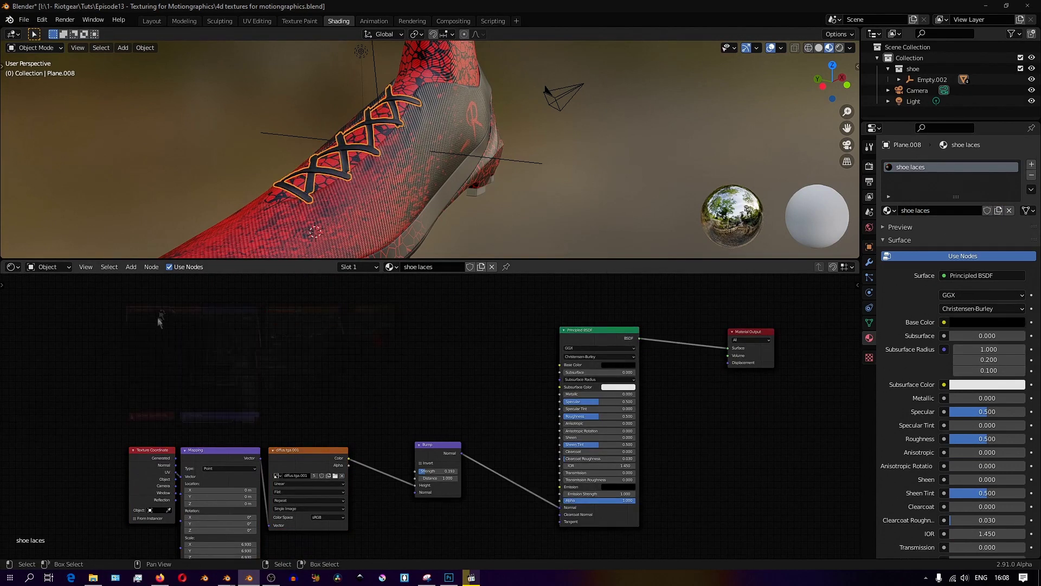
- Set the laces' weave Mapping scale to 1.830 on all three axes
middle_click_drag(347, 162, 391, 163)
scroll(368, 151, "up", 5)
middle_click_drag(399, 518, 472, 448)
scroll(472, 448, "up", 4)
middle_click_drag(336, 442, 299, 450)
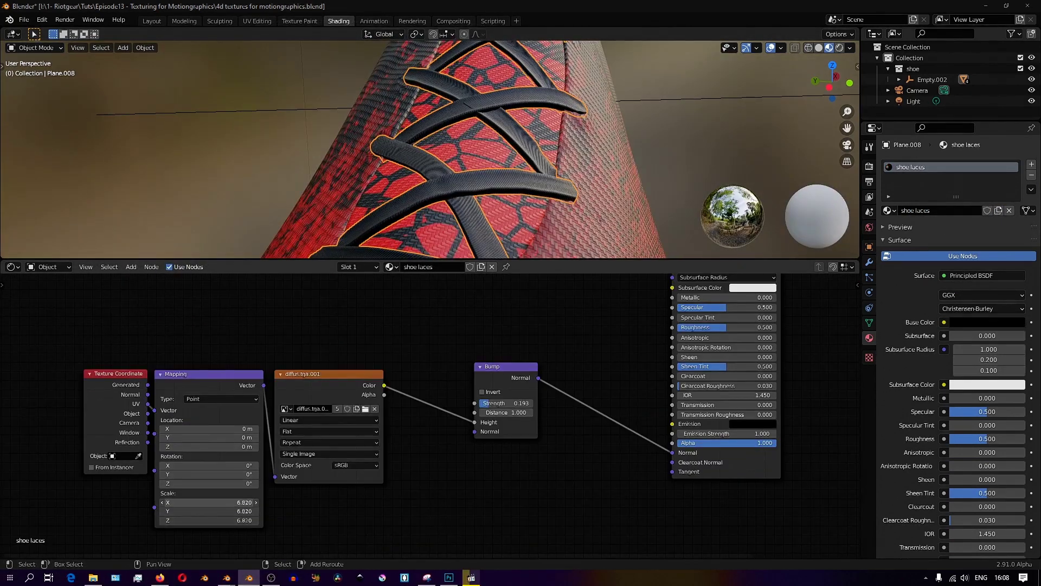
scroll(610, 177, "down", 8)
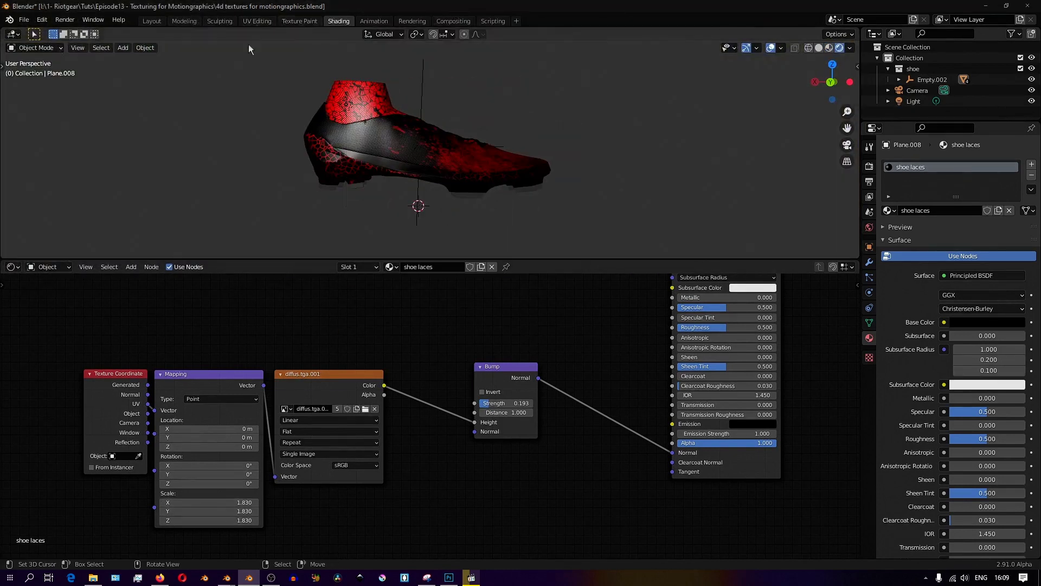
- Light the world with the environment image studio_small_01_4k.hdr from the Hdris folder
left_click(49, 266)
left_click(52, 288)
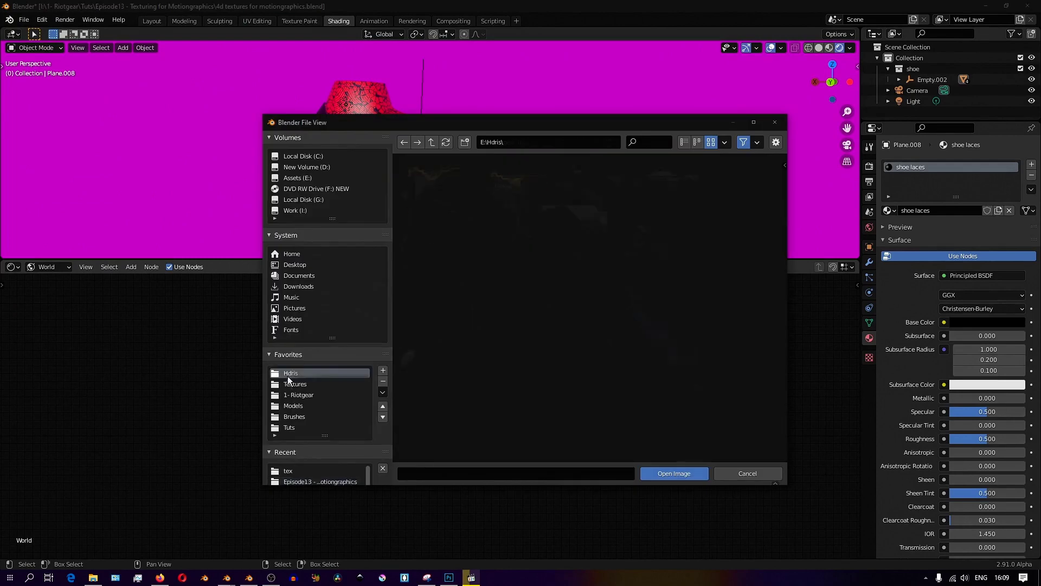
double_click(500, 234)
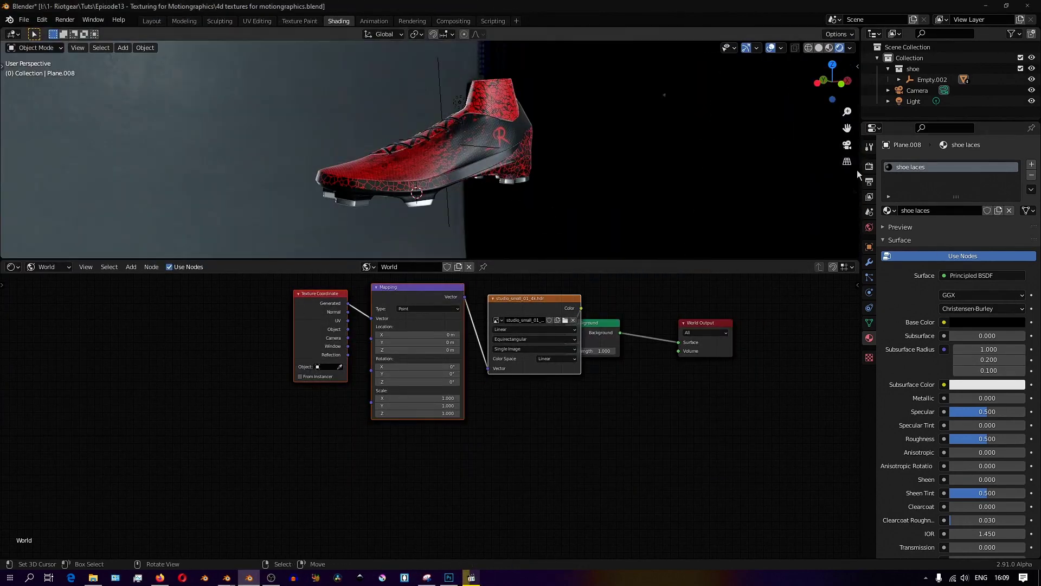
- Enable a transparent film in the render settings to hide the environment backdrop
left_click(869, 166)
left_click(894, 381)
left_click(942, 409)
middle_click_drag(347, 234, 474, 255)
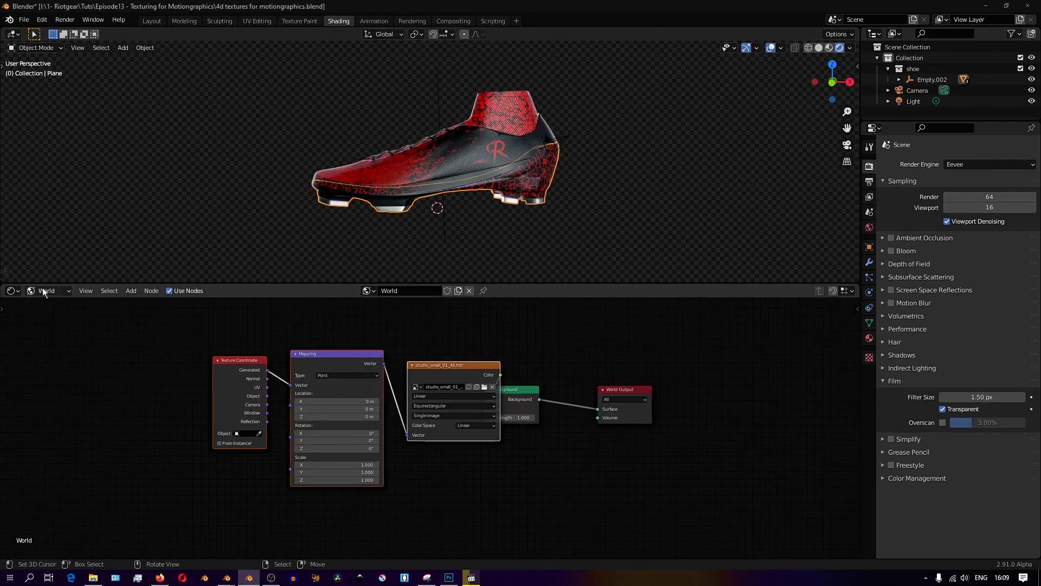
- Return to the outsole's object material and combine its Principled BSDF with a new Emission shader through a Mix Shader into the output
left_click(46, 291)
left_click(46, 305)
scroll(507, 413, "down", 2)
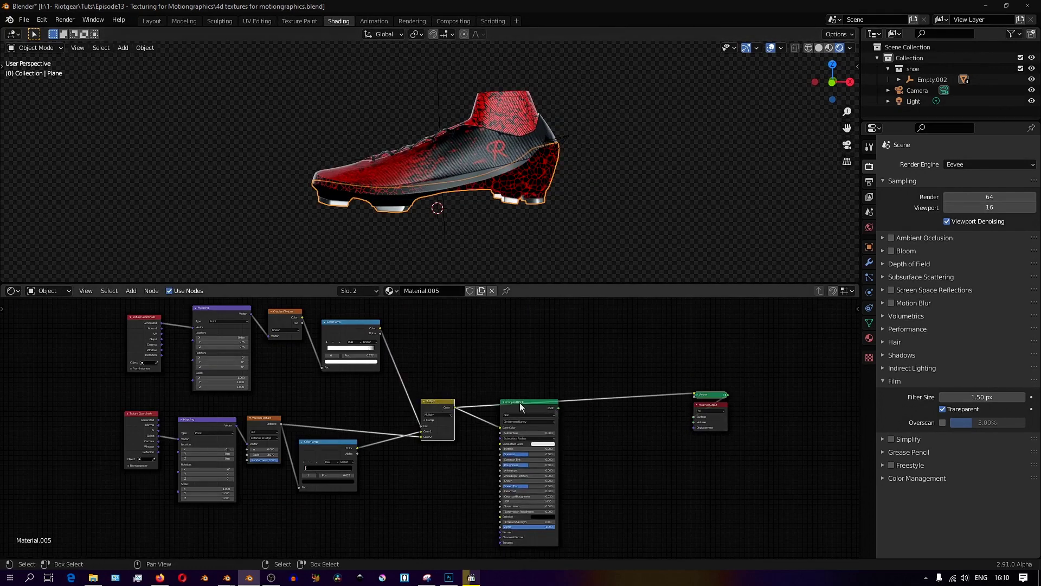
middle_click_drag(520, 403, 521, 369)
key("shift+a")
mouse_move(607, 371)
left_click(664, 259)
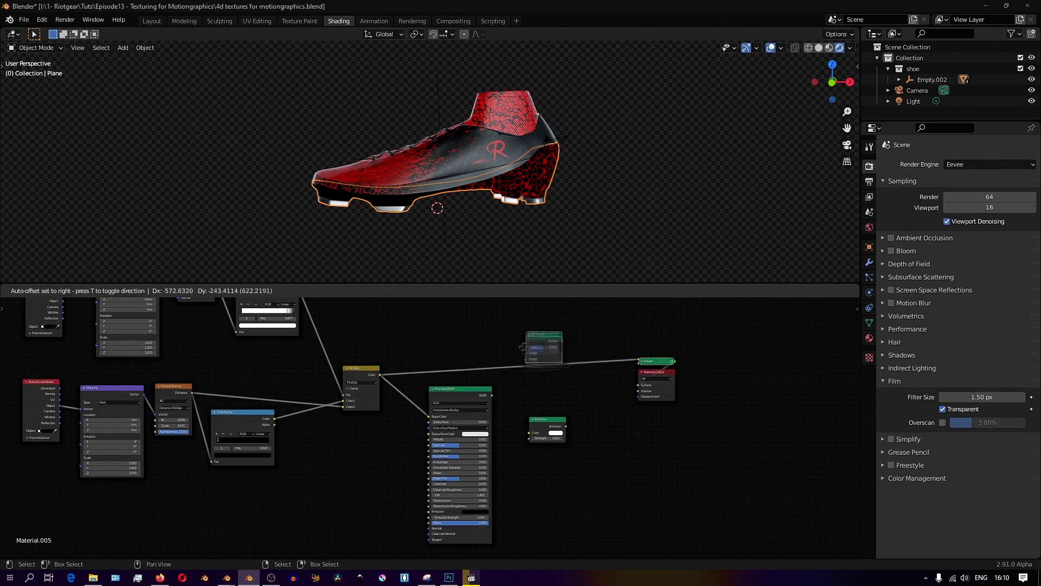
left_click(566, 356)
scroll(569, 380, "up", 5)
left_click_drag(595, 422, 570, 403)
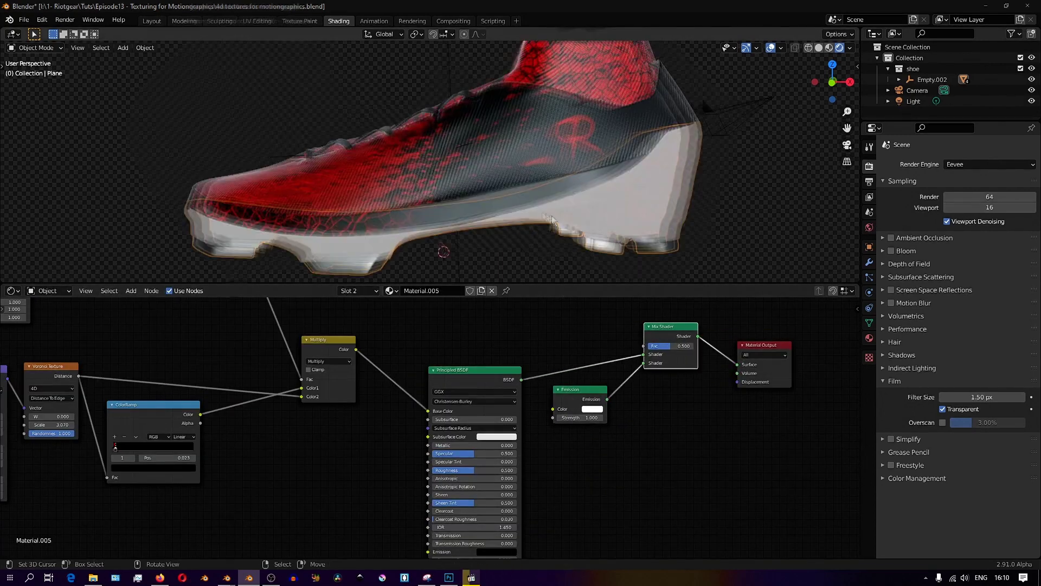
- Feed the outsole's Multiply color into the Emission color at strength 90.1, set the mix factor to 1 and enable Bloom
left_click_drag(356, 349, 553, 409)
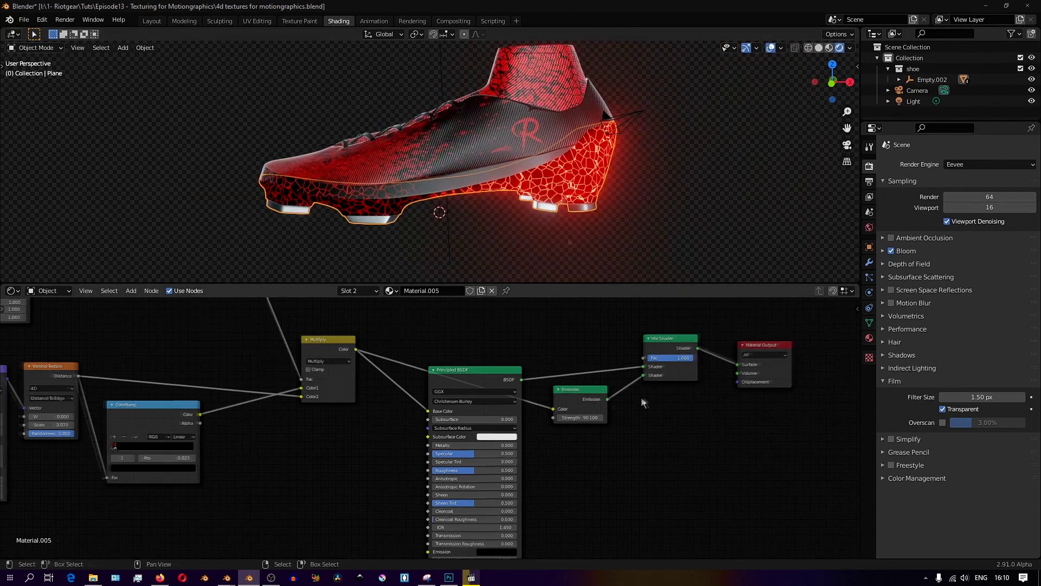
scroll(488, 380, "up", 1)
left_click_drag(491, 373, 492, 364)
- Try driving the outsole's Mix Shader factor with the gradient ColorRamp
left_click_drag(279, 328, 601, 435)
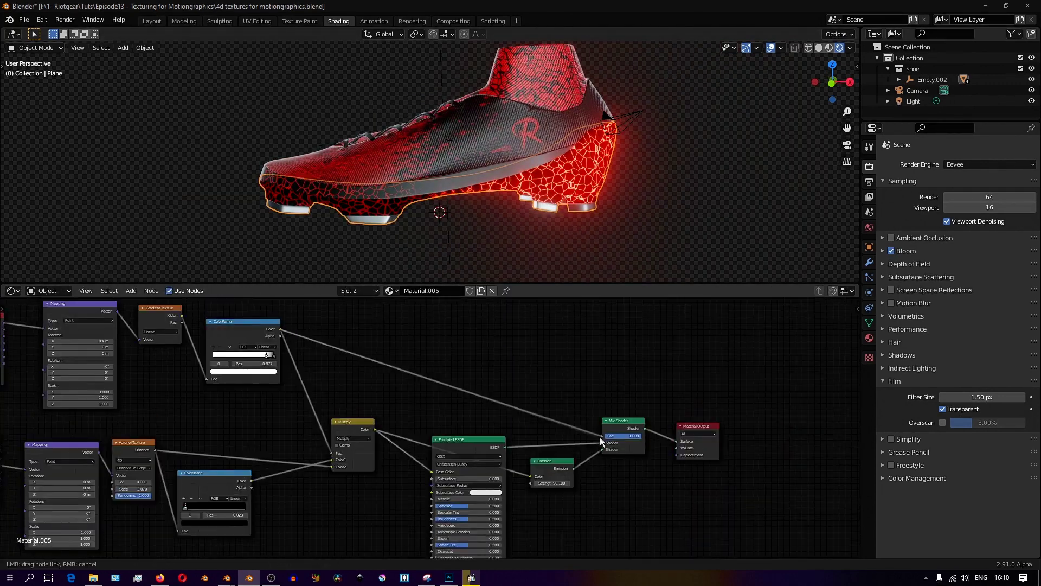
left_click_drag(493, 439, 491, 430)
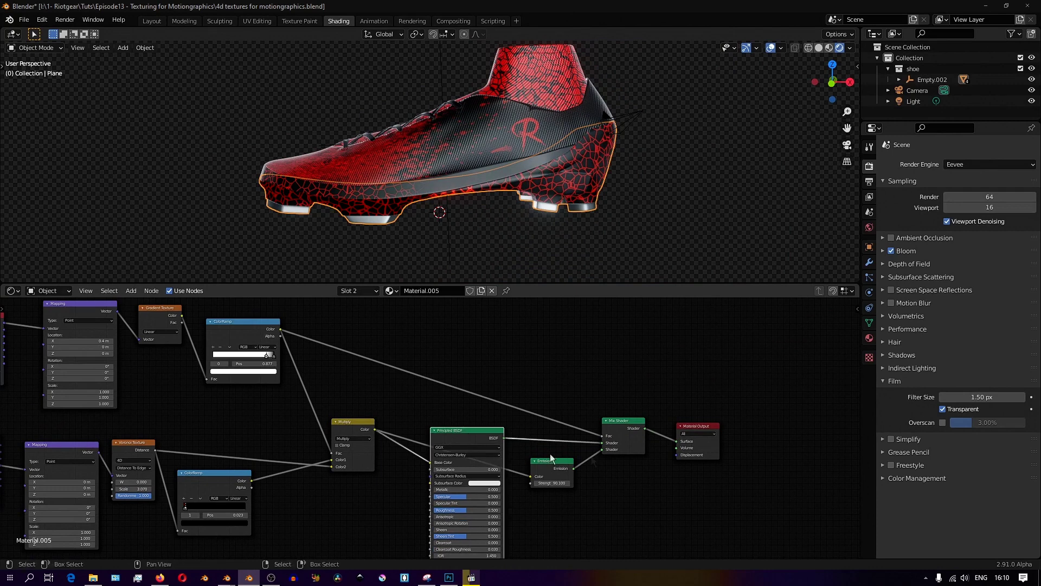
- Drive the outsole's Mix Shader factor with the Multiply color and raise the Emission strength to about 387
left_click(371, 429, "ctrl+shift")
left_click_drag(606, 439, 626, 426)
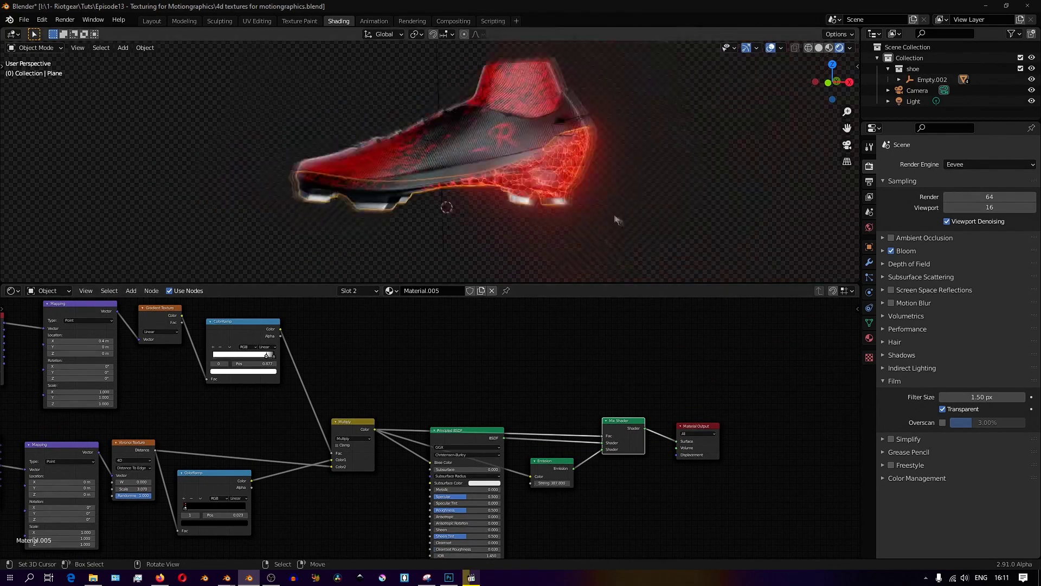
middle_click_drag(617, 219, 434, 217)
scroll(385, 240, "up", 2)
middle_click_drag(385, 241, 333, 232)
- Copy the Emission and Mix Shader nodes from the outsole's material into the shoe body's Material.006
right_click(330, 209)
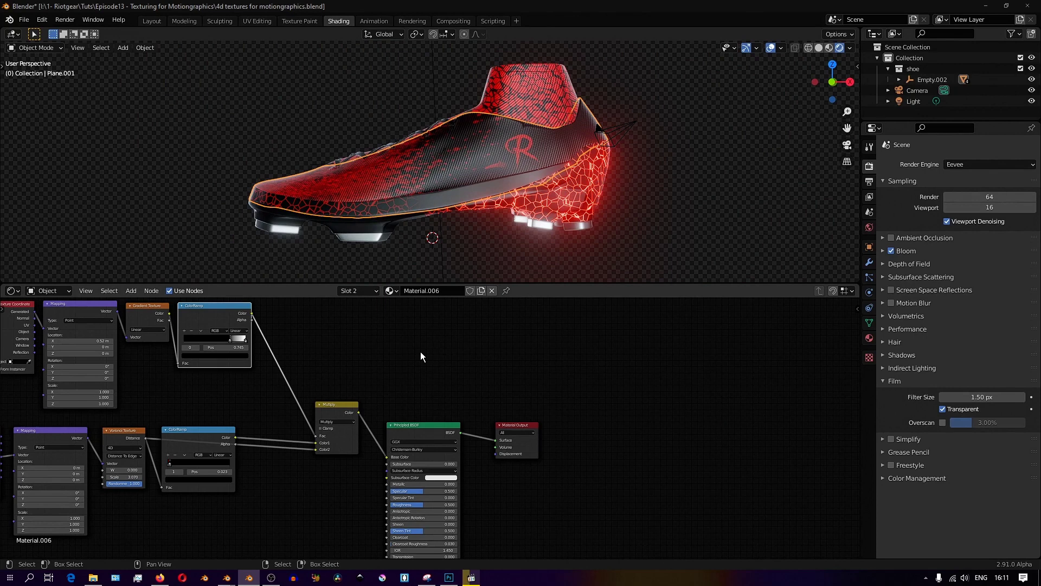
middle_click_drag(418, 239, 328, 203)
left_click(869, 338)
scroll(596, 325, "down", 2)
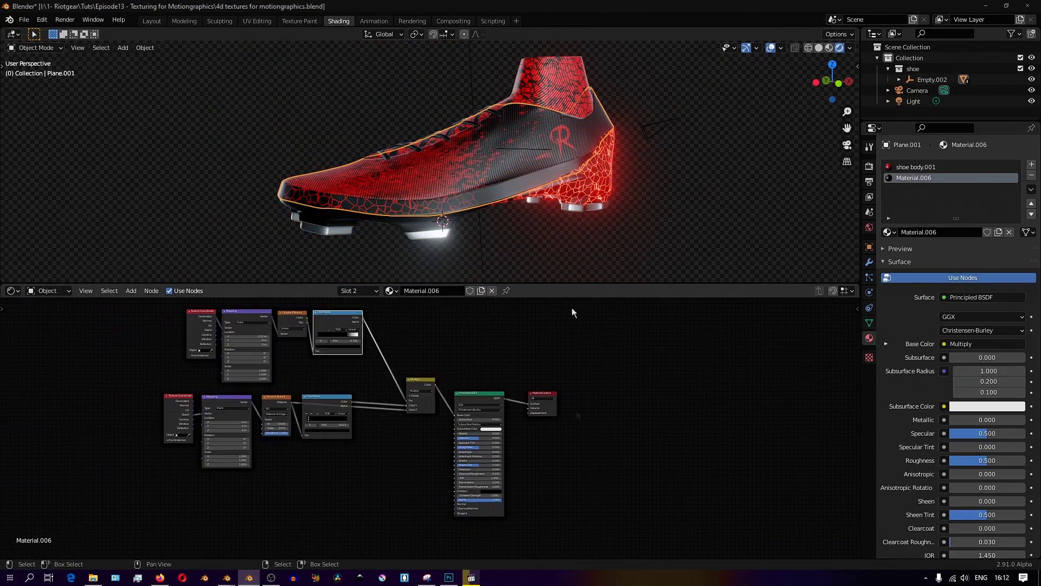
left_click(569, 189)
left_click(566, 421)
left_click(615, 400, "shift")
key("ctrl+c")
left_click(451, 203)
key("ctrl+v")
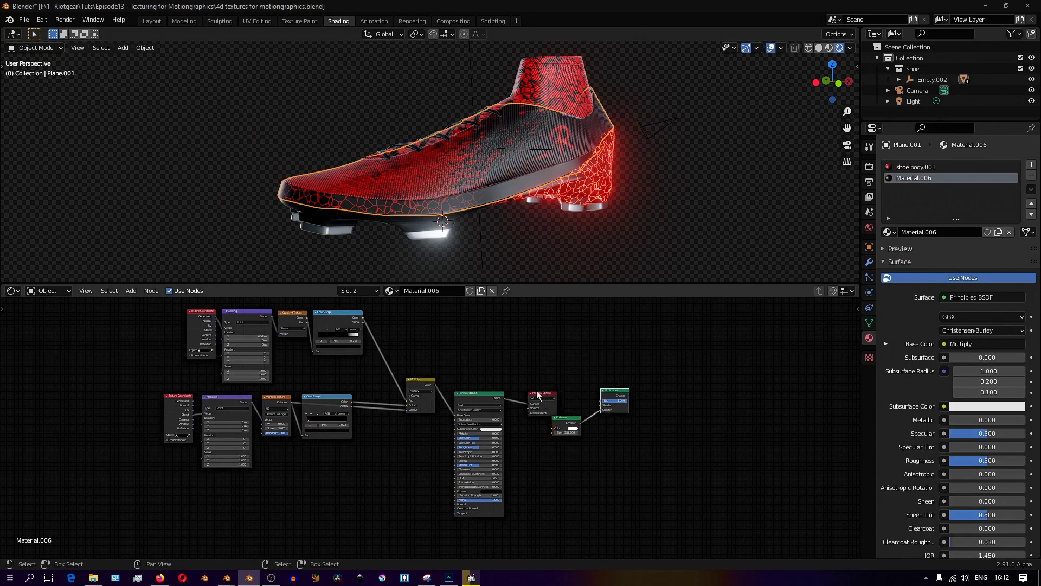
- Insert the pasted Mix Shader between the band's Principled BSDF and the material output, making room by moving the output
left_click_drag(537, 395, 743, 385)
scroll(705, 401, "up", 6)
left_click_drag(646, 418, 613, 454)
middle_click_drag(669, 474, 505, 429)
left_click_drag(385, 337, 477, 381)
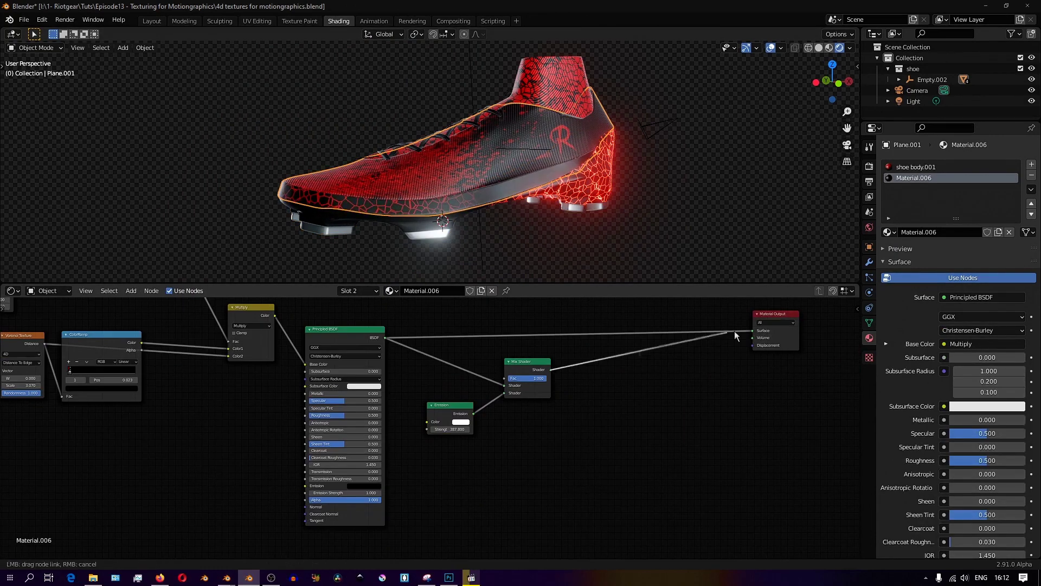
left_click_drag(734, 331, 753, 330)
- Feed the band's Multiply color into the Emission color and the Mix Shader factor
middle_click_drag(564, 416, 661, 457)
left_click_drag(525, 463, 602, 419)
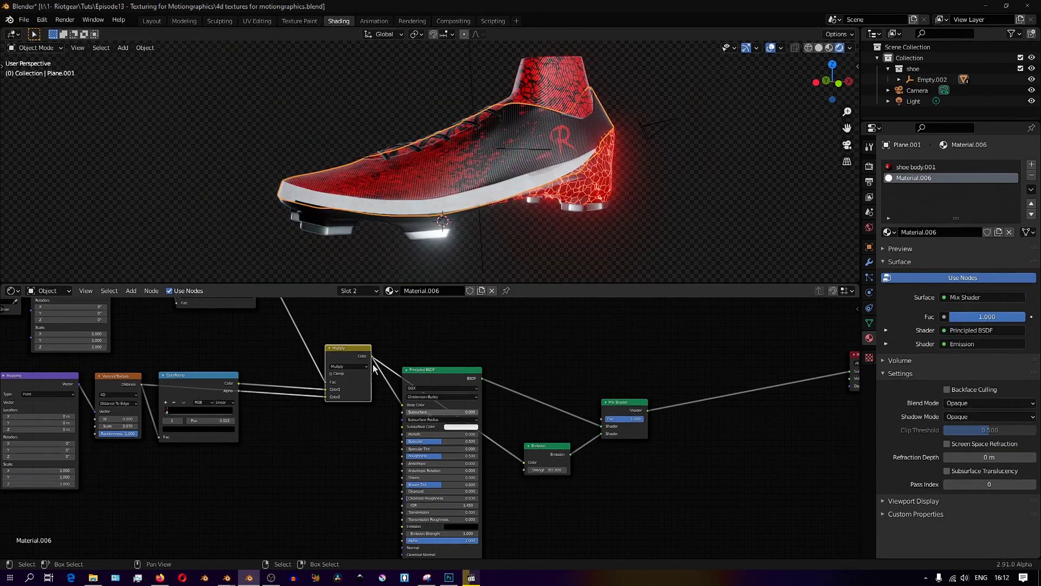
mouse_move(559, 206)
middle_mouse_down()
mouse_move(435, 235)
mouse_move(562, 192)
middle_mouse_up()
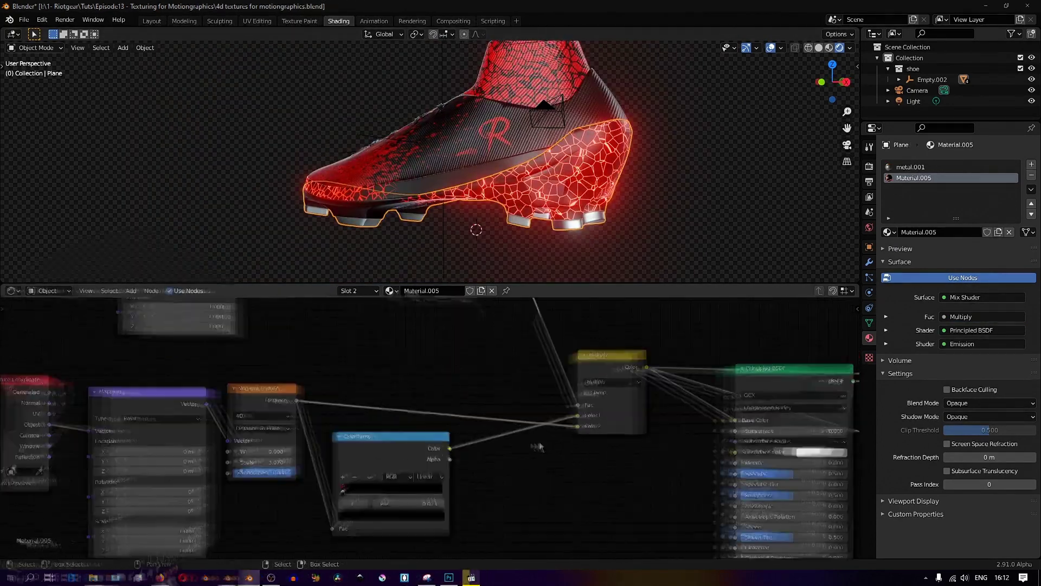
- Set the W value of the outsole's 4D Voronoi Texture to 13.020 and save the file
left_click_drag(262, 451, 270, 451)
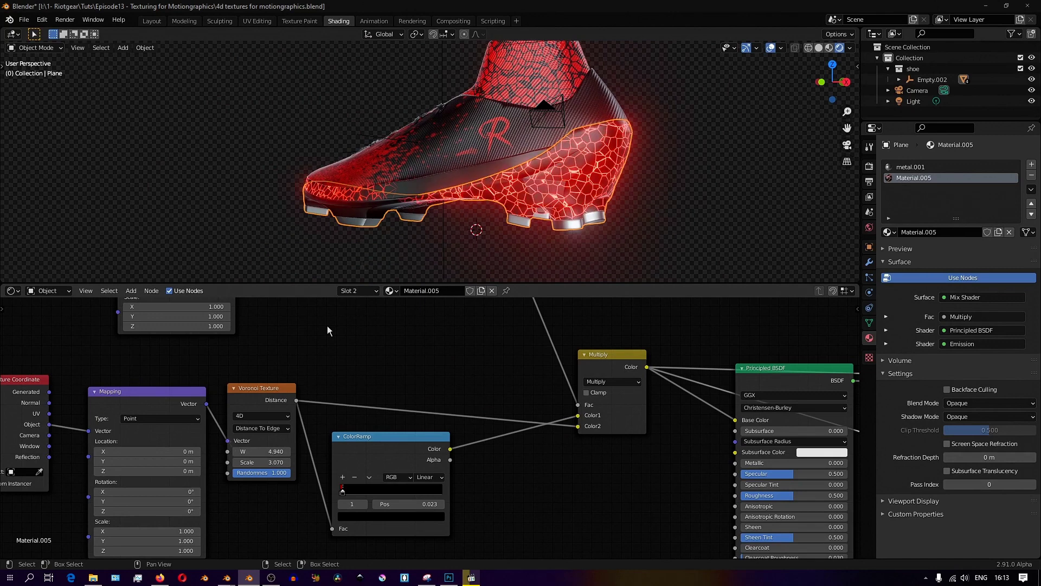
middle_click_drag(347, 217, 591, 217)
left_click_drag(261, 452, 490, 451)
scroll(347, 222, "down", 5)
middle_click_drag(347, 223, 390, 203)
key("ctrl+s")
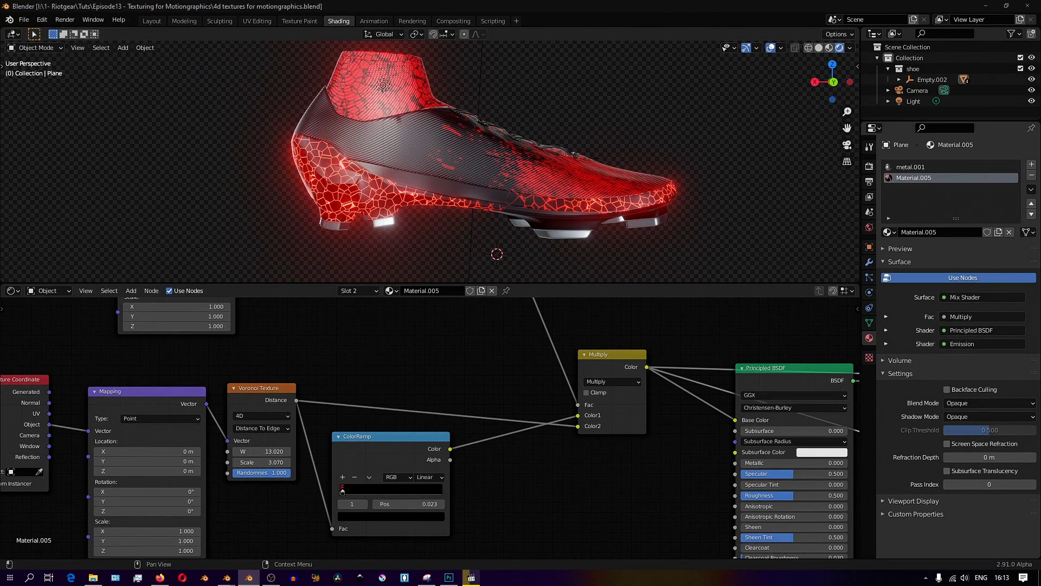